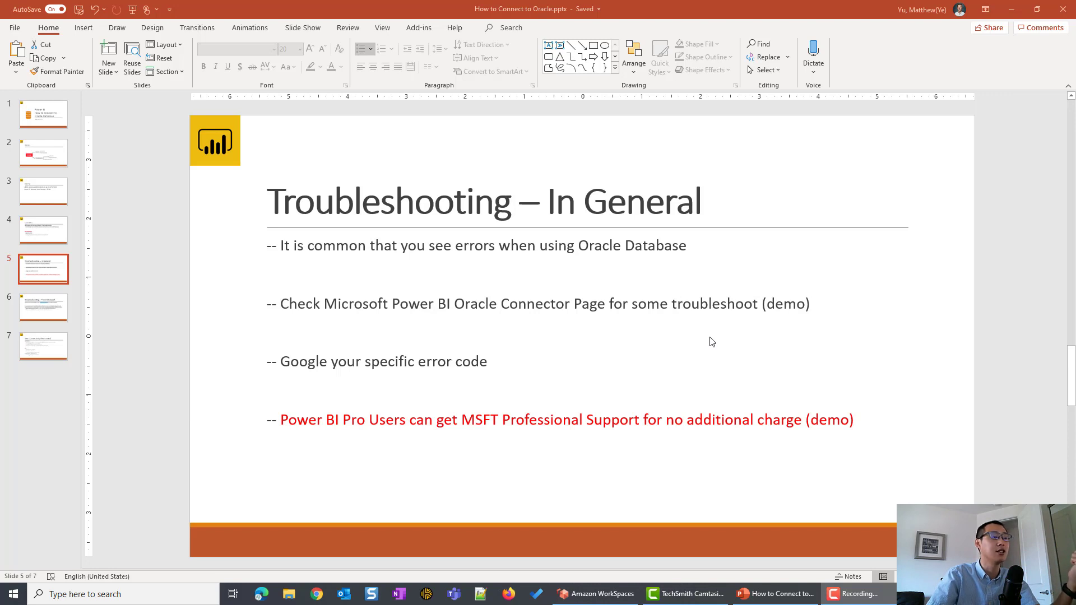
# Leave the slide for Chrome and run a Google search for 'power bi oracle'.
pyautogui.click(847, 311)
pyautogui.click(802, 304)
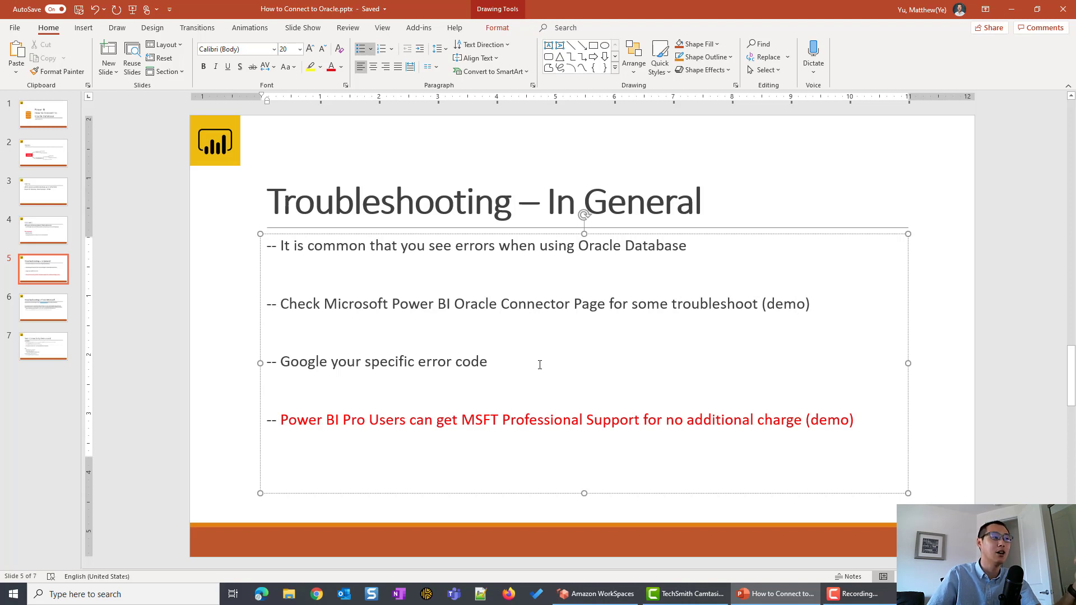
pyautogui.click(317, 594)
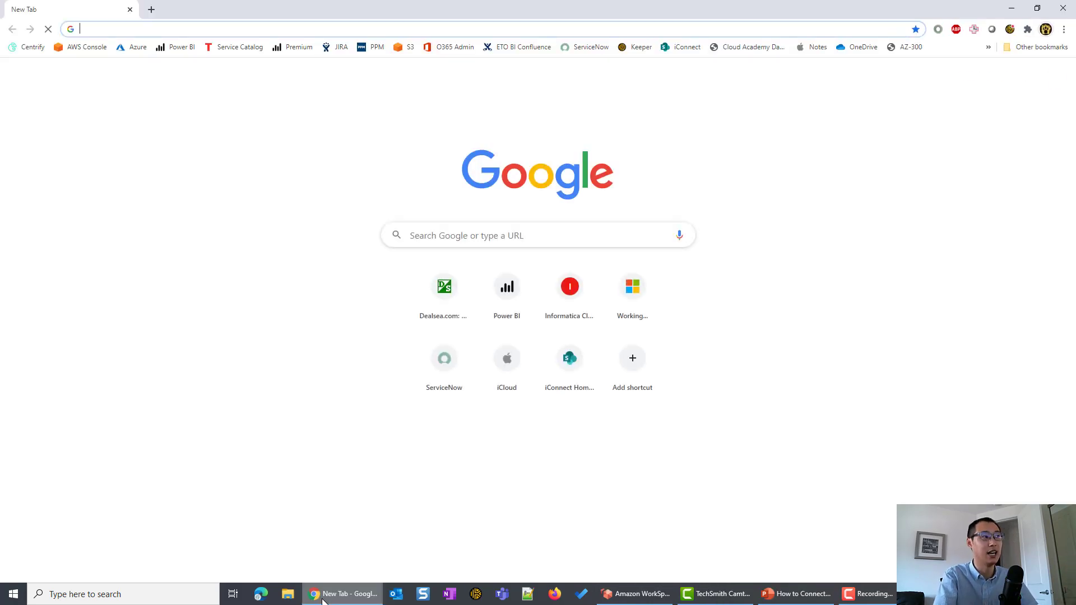
pyautogui.click(512, 234)
pyautogui.write('p')
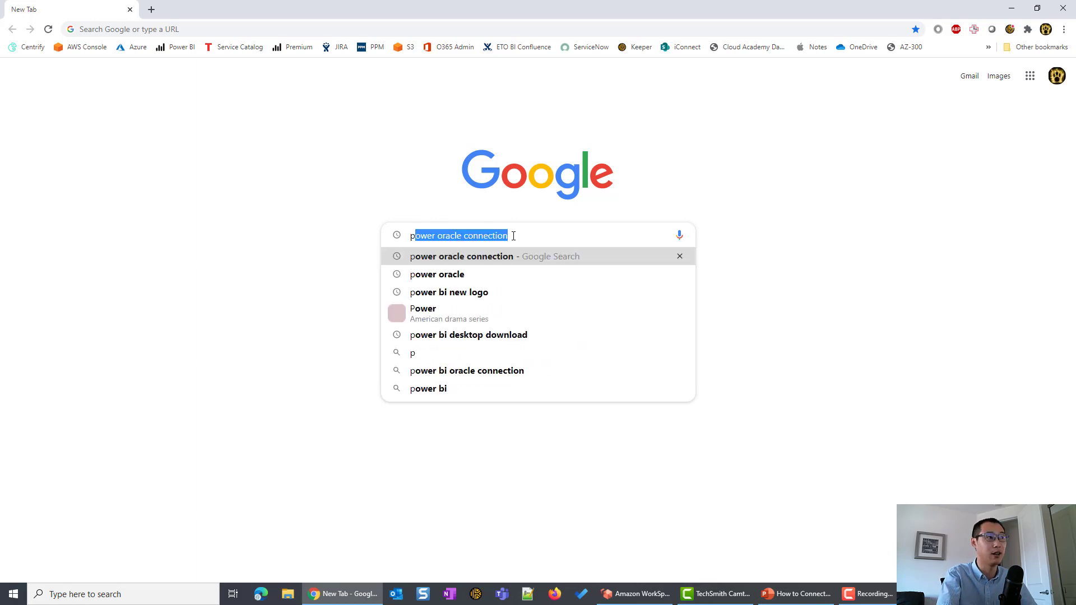
pyautogui.write('ower b')
pyautogui.press('BackSpace')
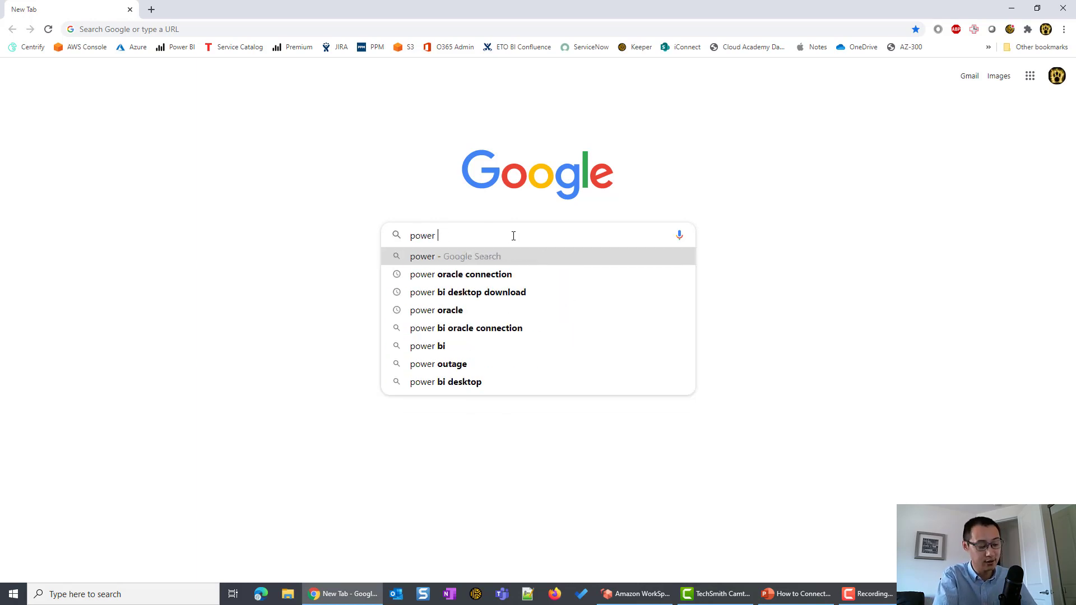
pyautogui.write('bi oracle')
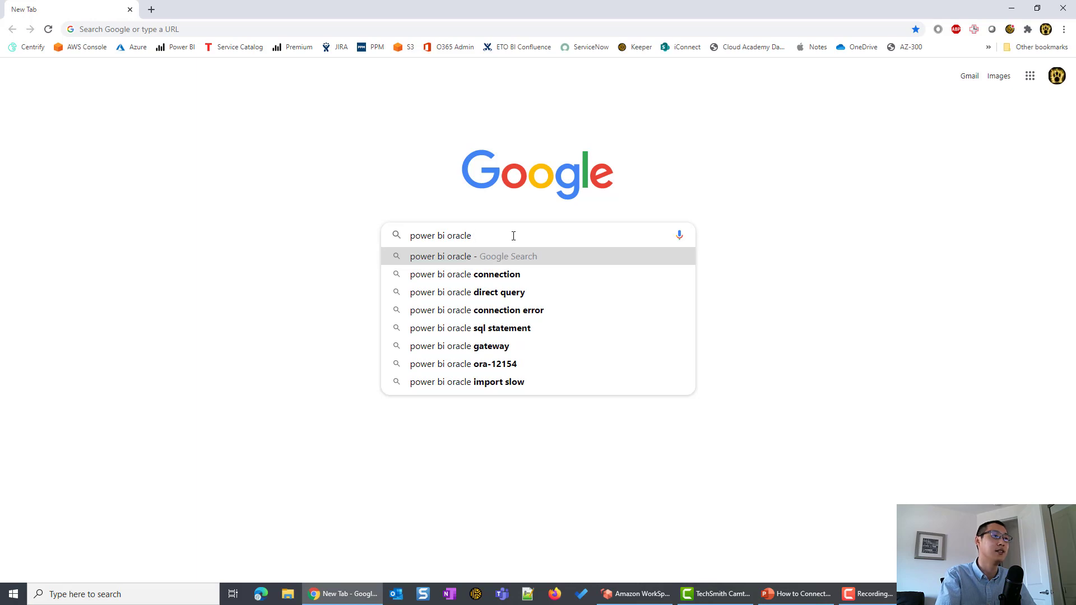
pyautogui.press('Return')
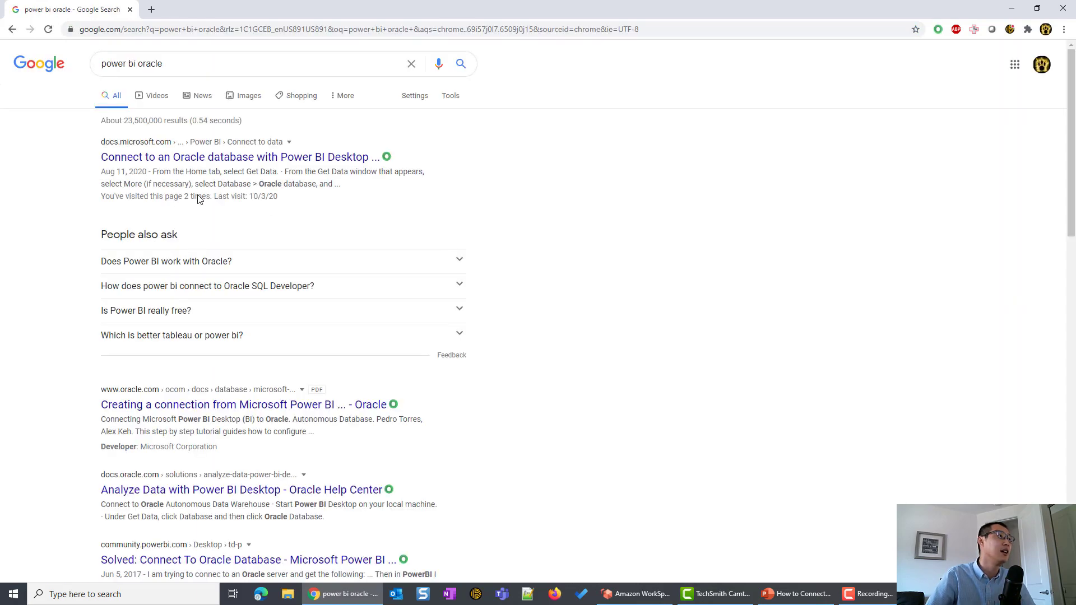
# Open the Docs article on connecting Power BI Desktop to Oracle and scroll down.
pyautogui.click(158, 162)
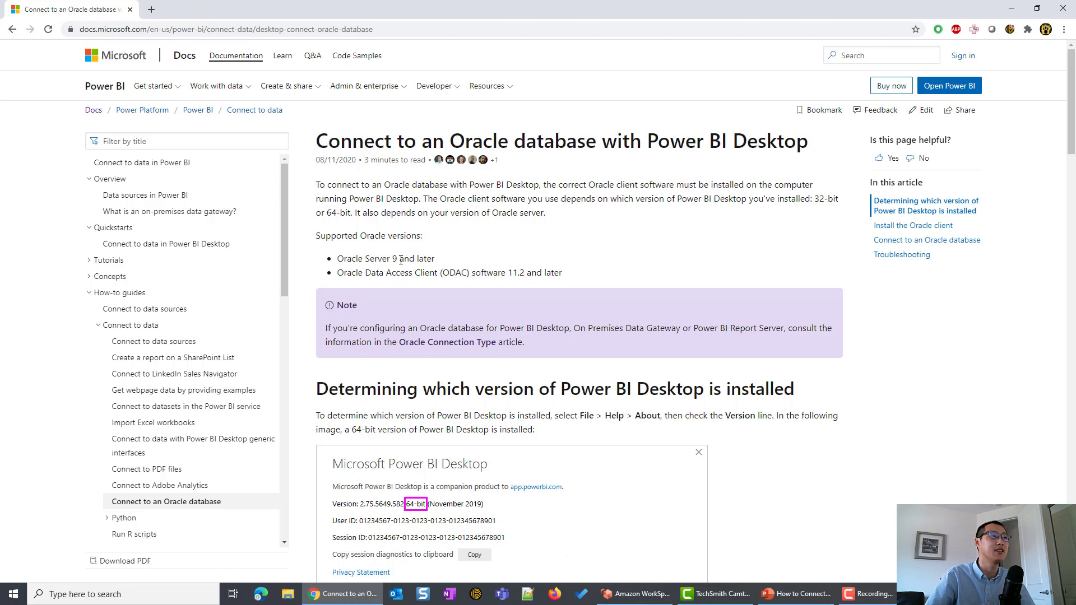
pyautogui.scroll(-14, 400, 260)
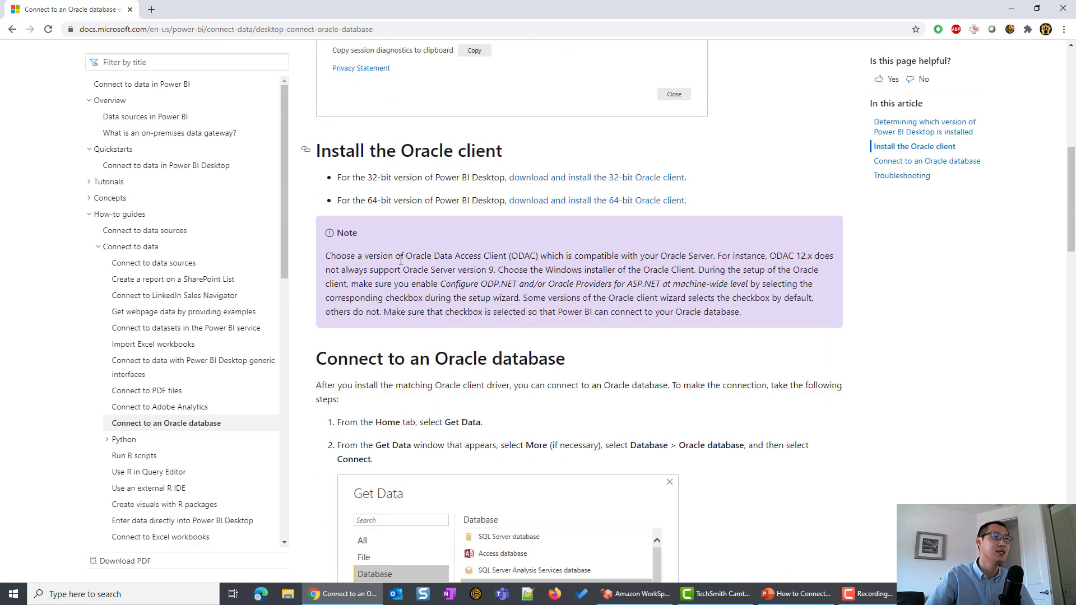
pyautogui.scroll(-14, 400, 260)
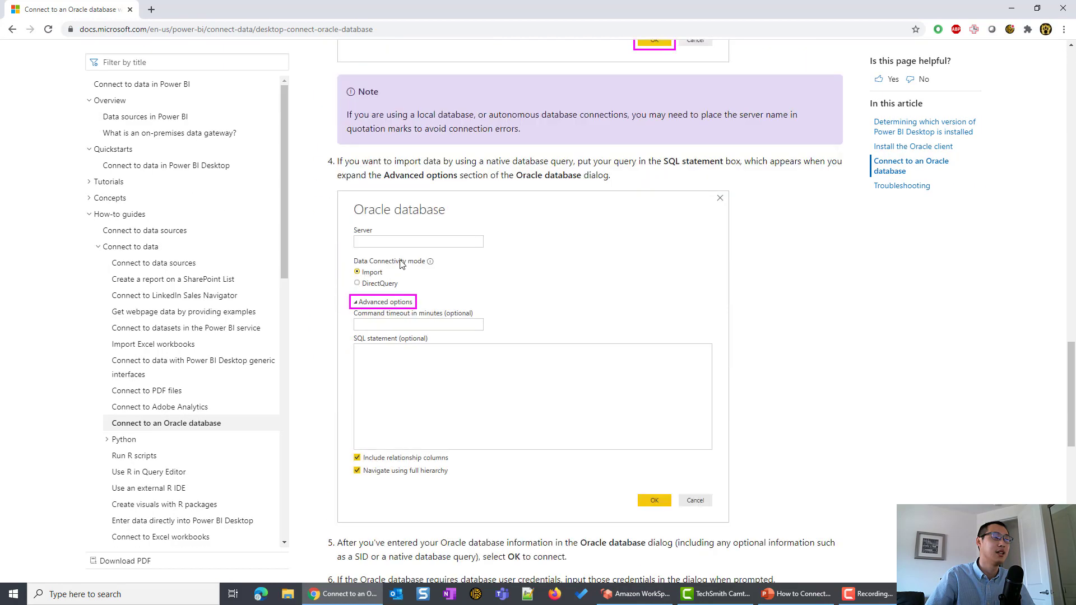
pyautogui.scroll(-3, 424, 250)
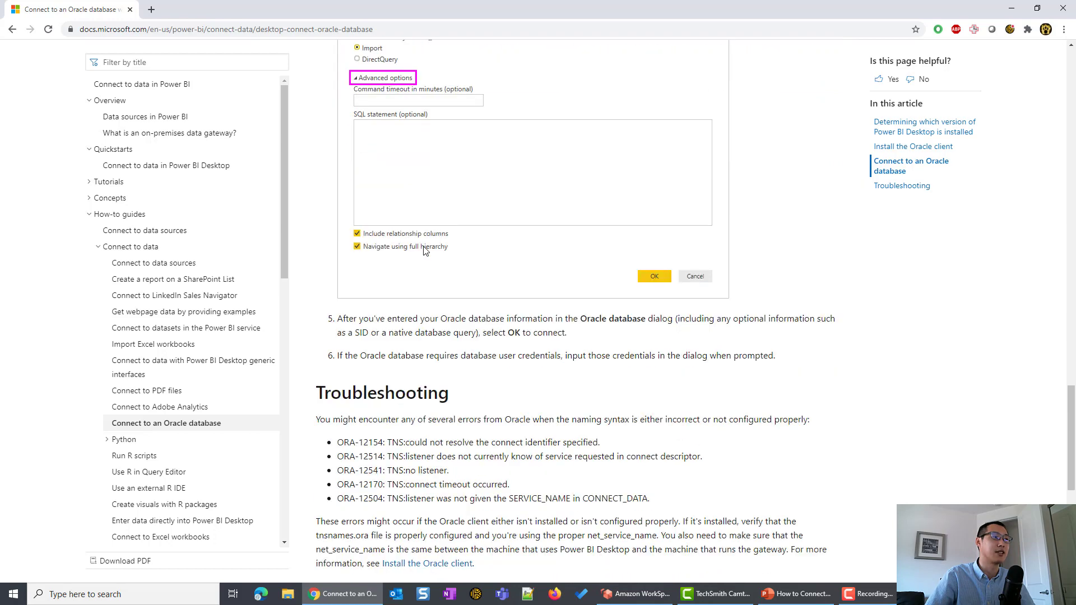
pyautogui.scroll(-3, 424, 251)
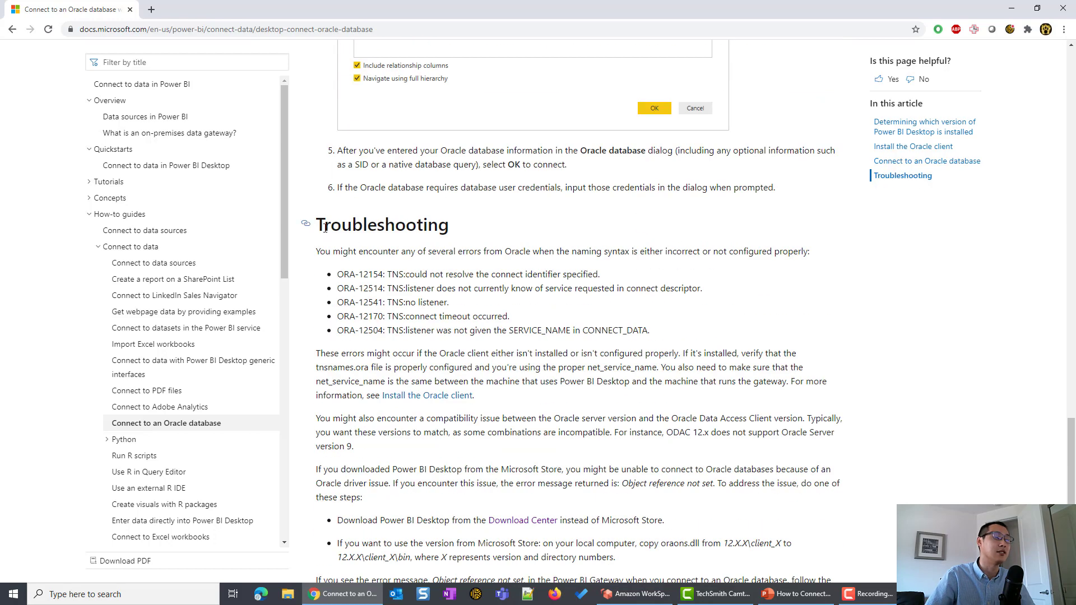
# Highlight Troubleshooting passages, including the two Microsoft Store workaround bullets.
pyautogui.moveTo(325, 227); pyautogui.dragTo(525, 236)
pyautogui.click(526, 236)
pyautogui.scroll(-1, 526, 237)
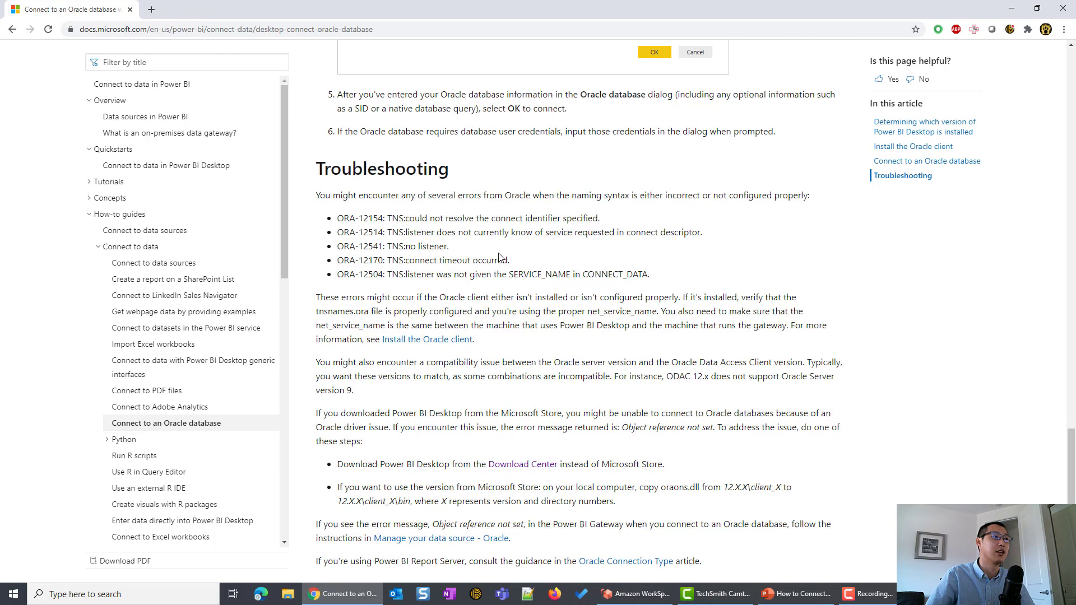
pyautogui.moveTo(336, 218); pyautogui.dragTo(659, 275)
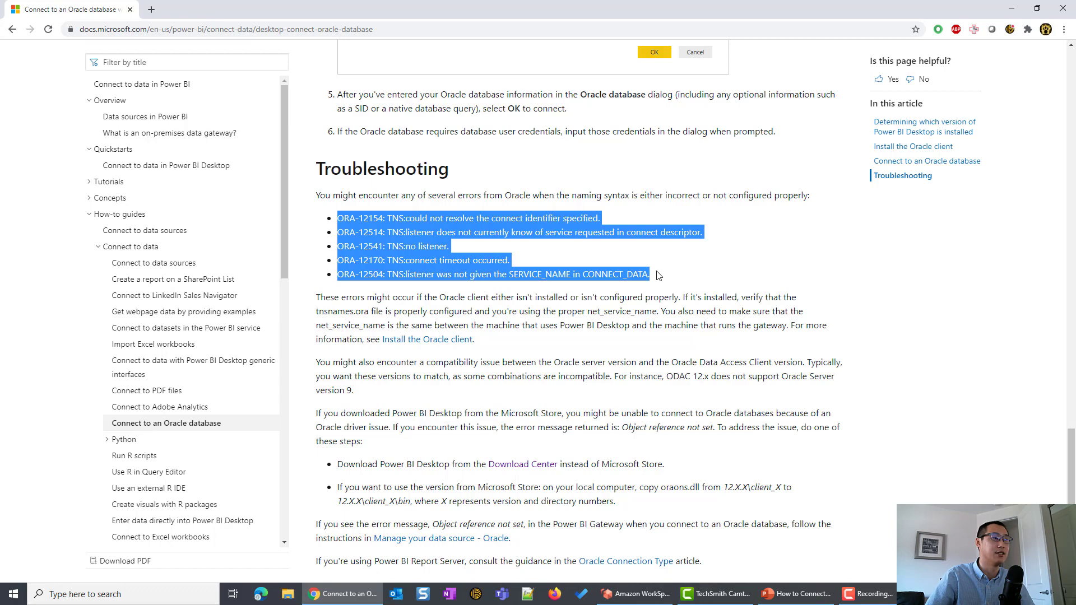
pyautogui.scroll(-1, 650, 286)
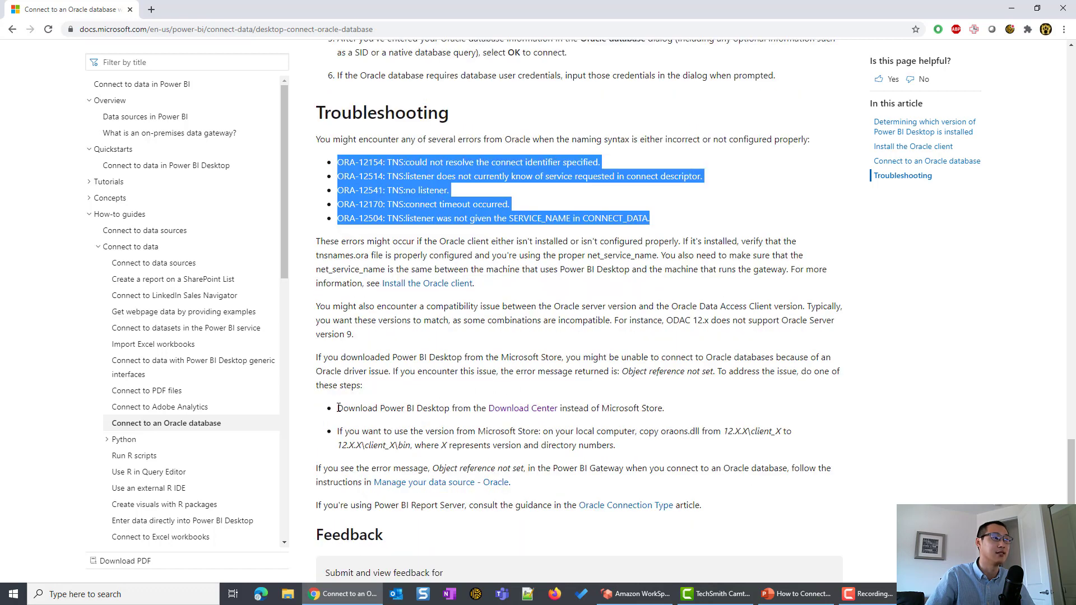
pyautogui.moveTo(338, 408); pyautogui.dragTo(648, 448)
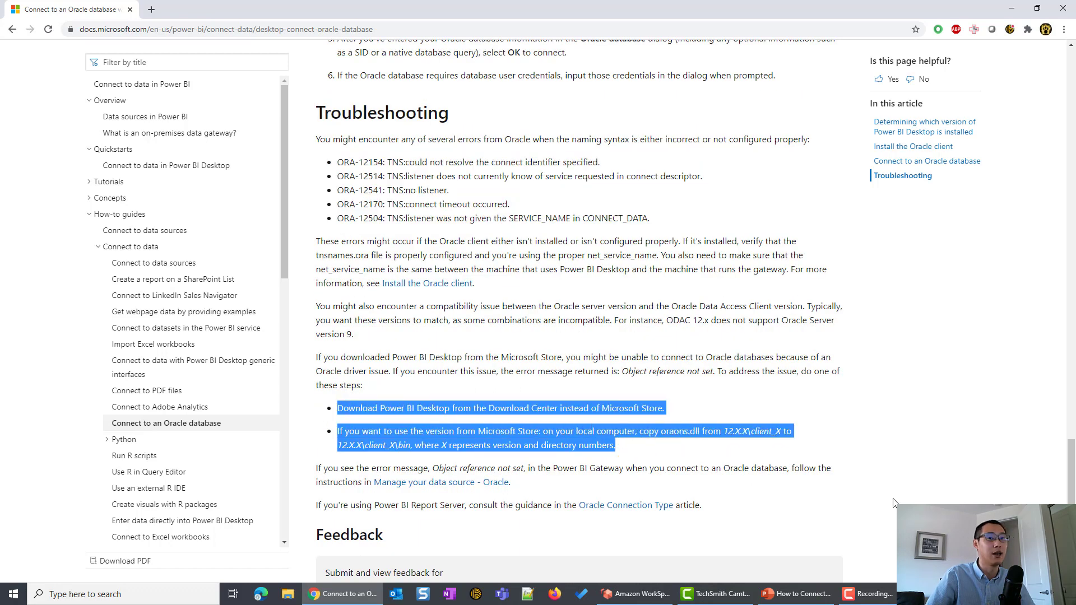
pyautogui.click(901, 464)
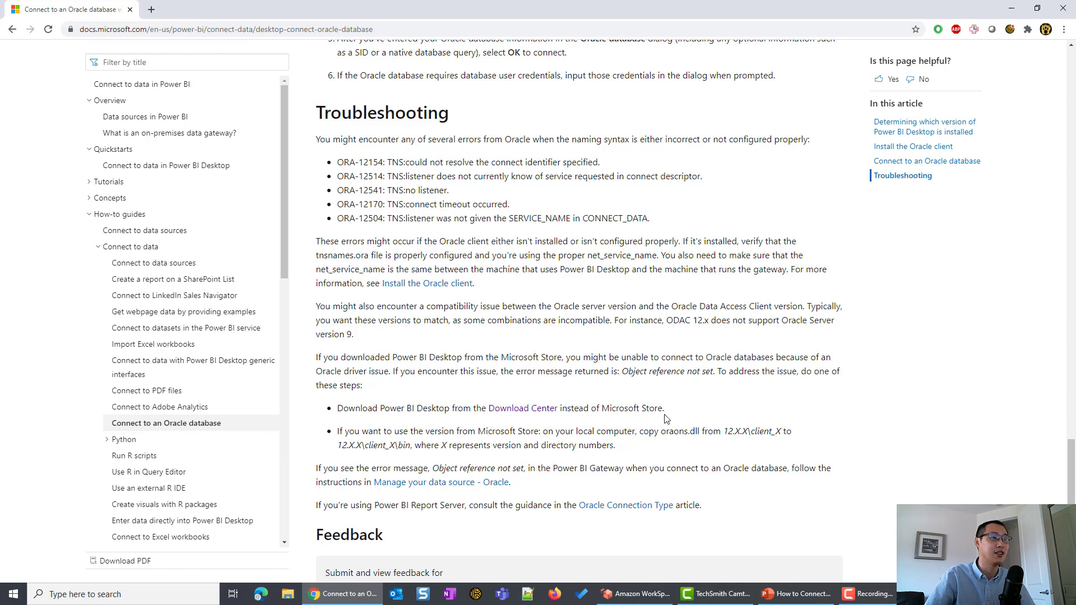
# Highlight parts of the Troubleshooting bullets, including the word oraons.
pyautogui.scroll(-1, 342, 418)
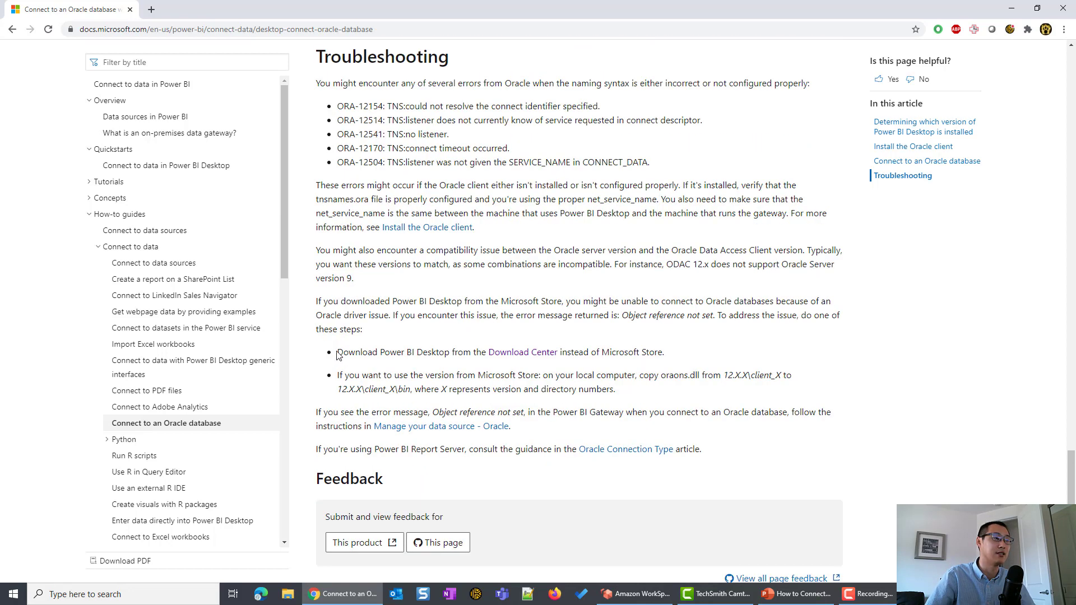
pyautogui.moveTo(337, 352); pyautogui.dragTo(431, 353)
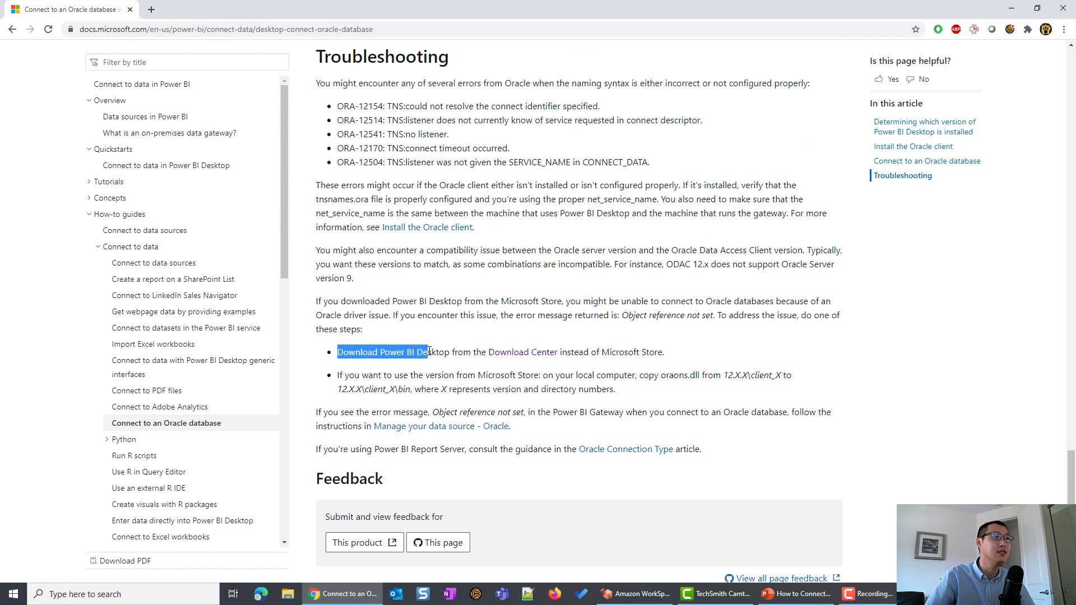
pyautogui.click(431, 363)
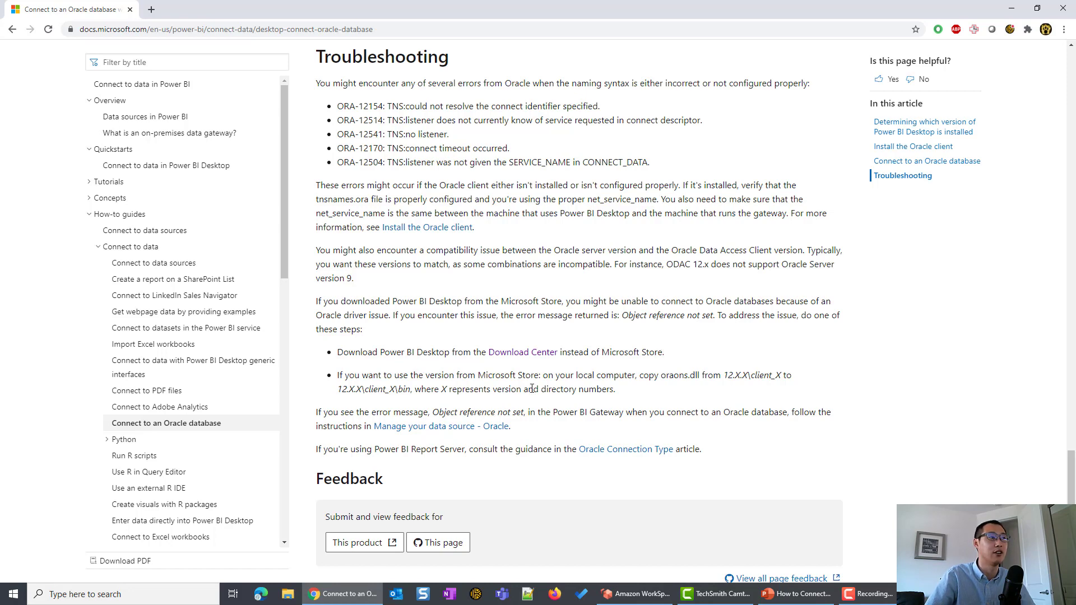
pyautogui.scroll(-1, 406, 379)
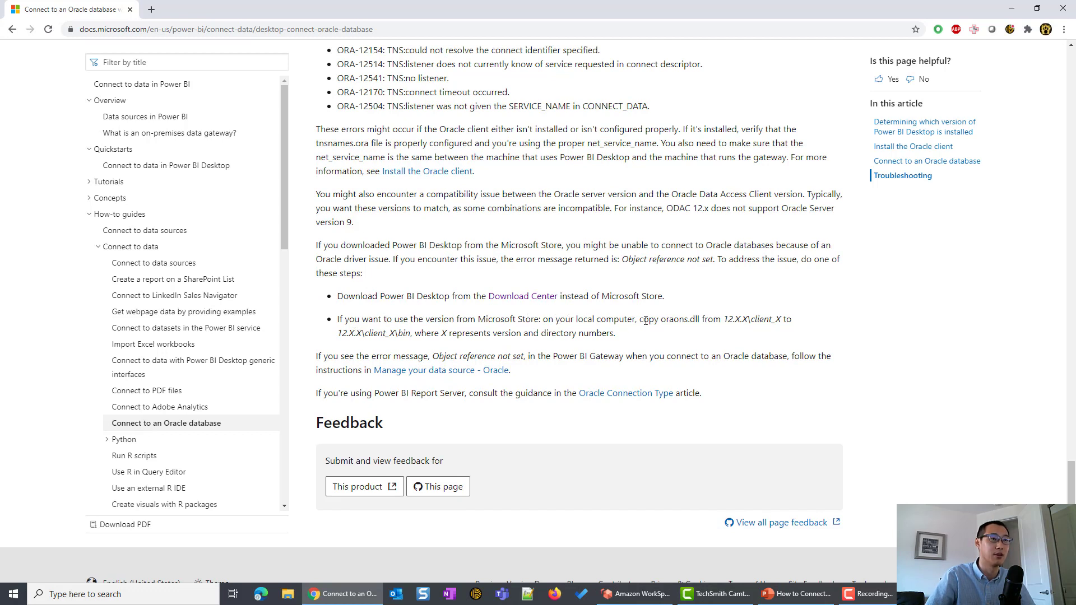
pyautogui.doubleClick(673, 321)
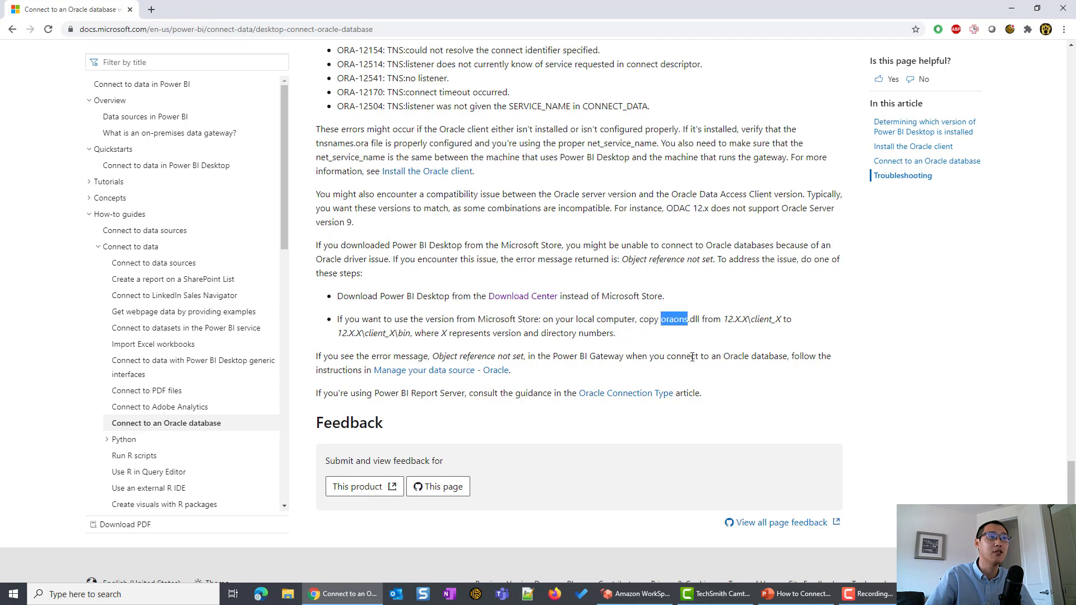
pyautogui.click(670, 353)
# Highlight oraons.dll, both workaround bullets and the Download Power BI Desktop bullet, then minimize Chrome.
pyautogui.moveTo(698, 319); pyautogui.dragTo(661, 319)
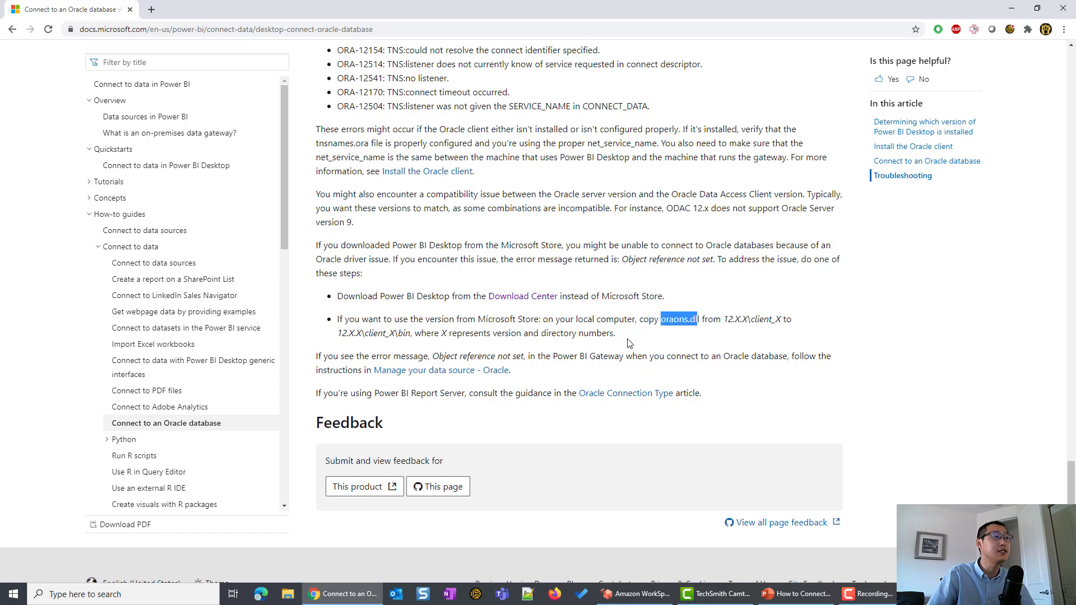
pyautogui.moveTo(639, 336); pyautogui.dragTo(331, 297)
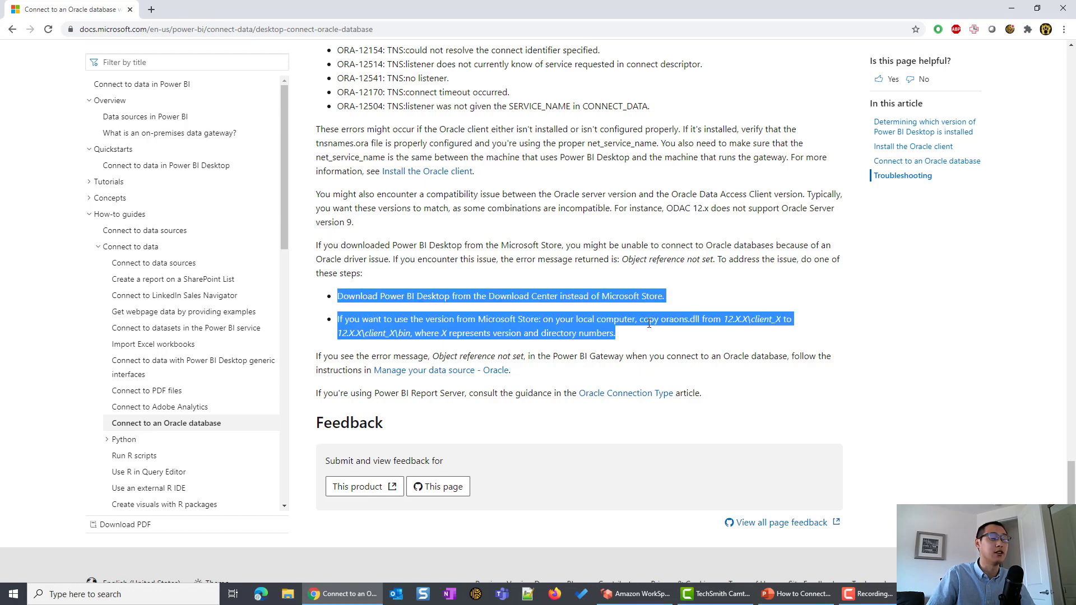
pyautogui.click(673, 336)
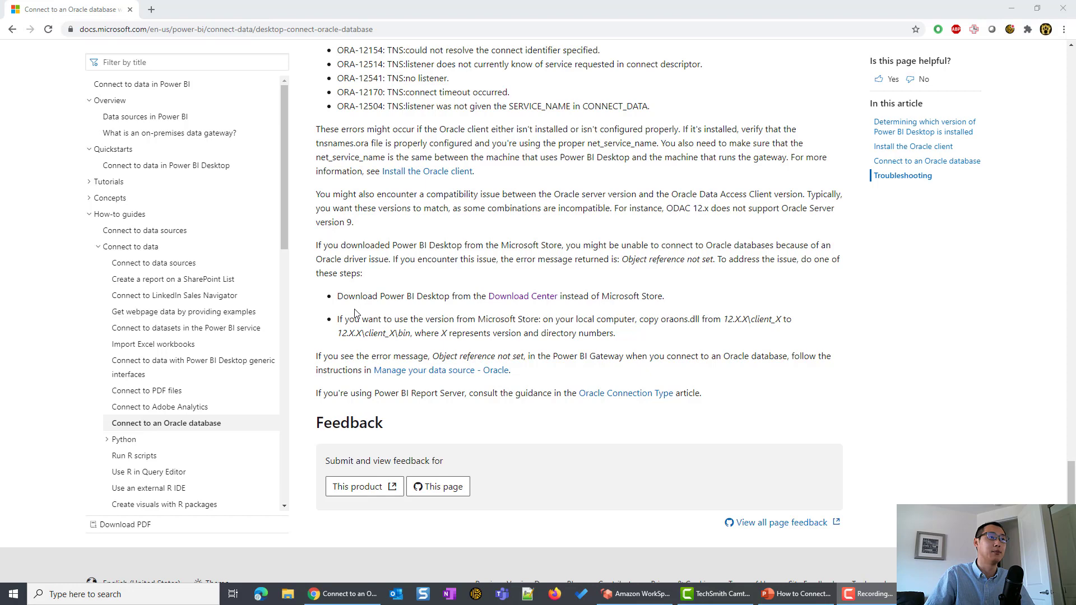
pyautogui.tripleClick(338, 297)
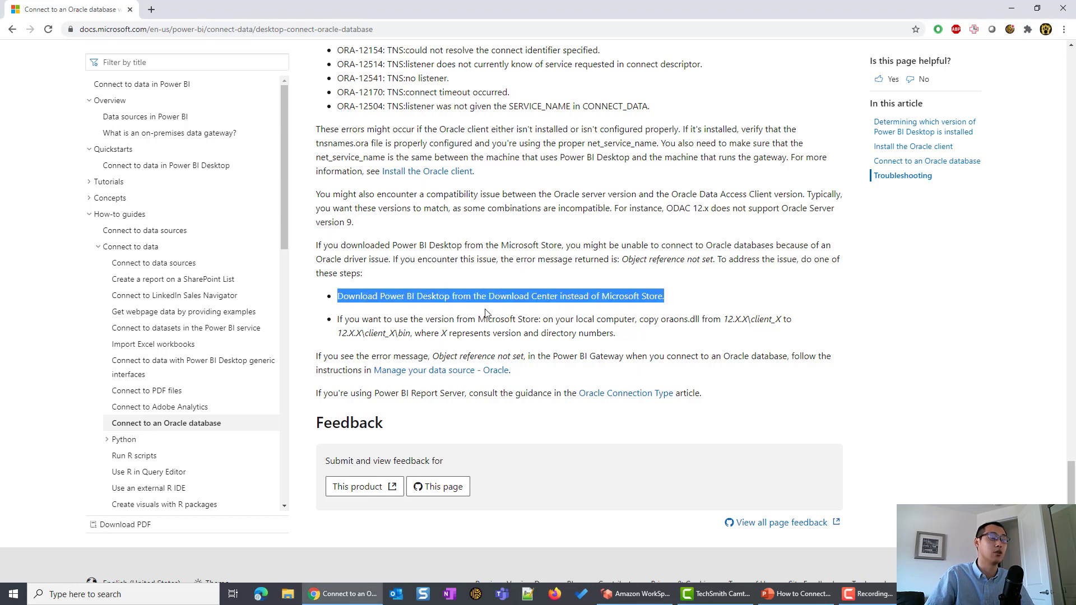
pyautogui.click(1012, 9)
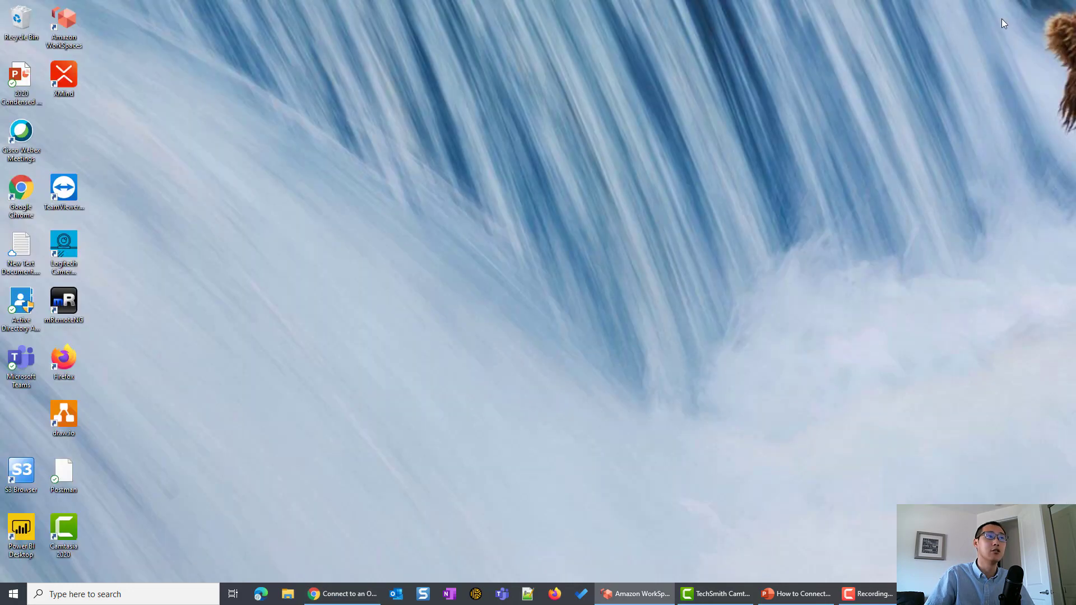
# Return to PowerPoint's slide 5 and place the cursor below the error-code bullet.
pyautogui.click(807, 596)
pyautogui.click(491, 385)
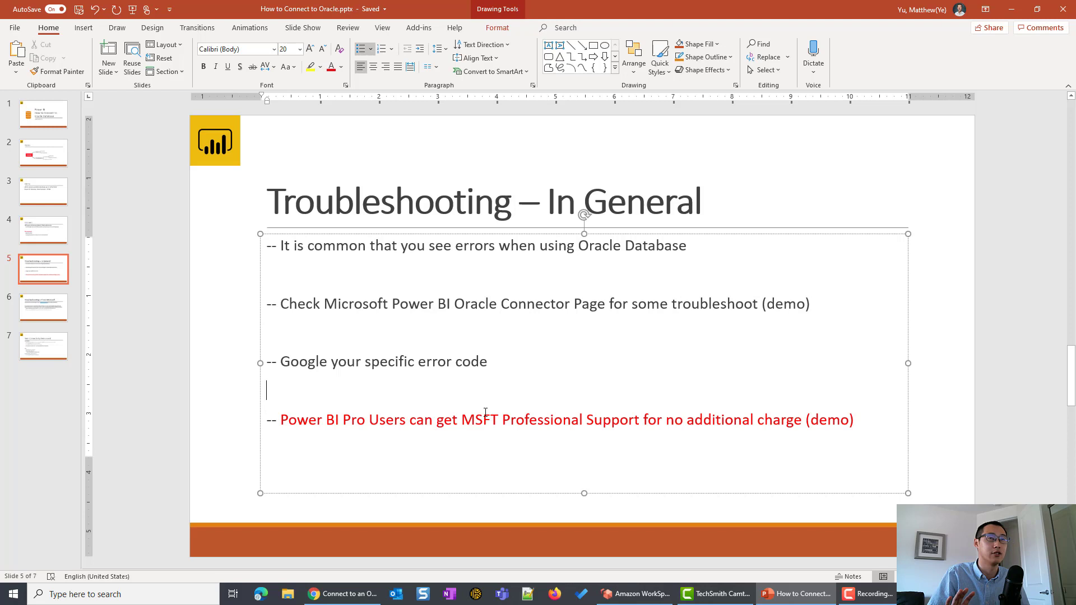
# In a new Chrome tab, search 'power bi support' and open the Support - Power BI - Microsoft page.
pyautogui.click(341, 594)
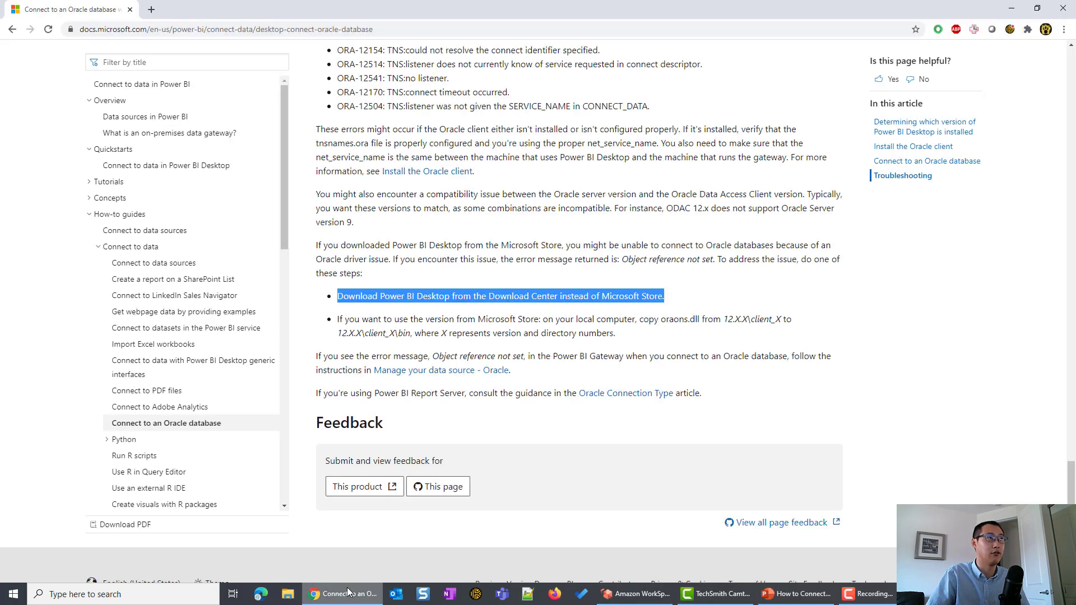
pyautogui.click(151, 10)
pyautogui.write('power bi ')
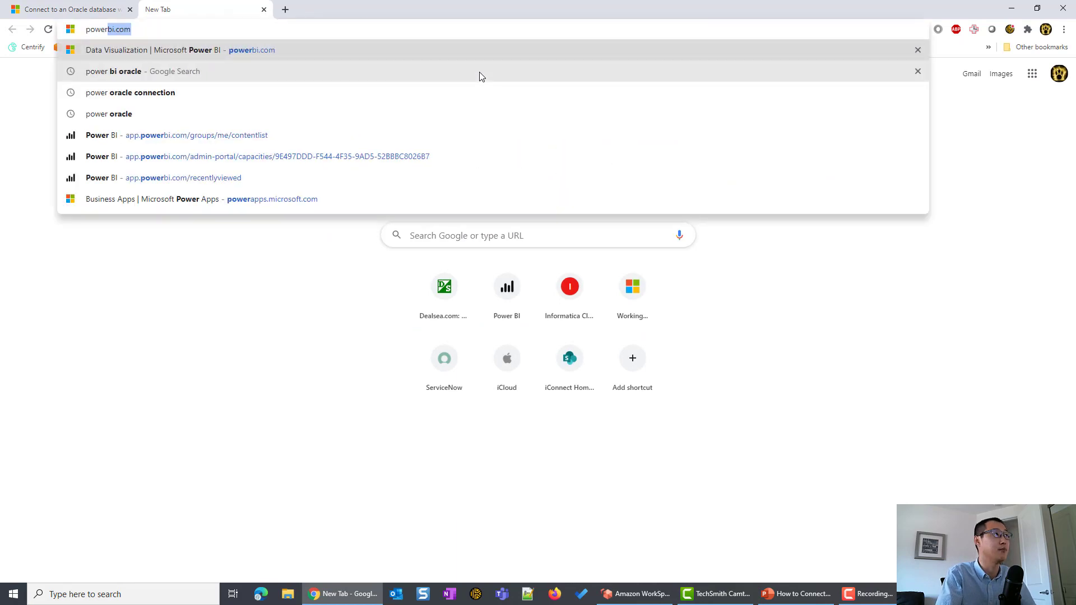
pyautogui.write('support')
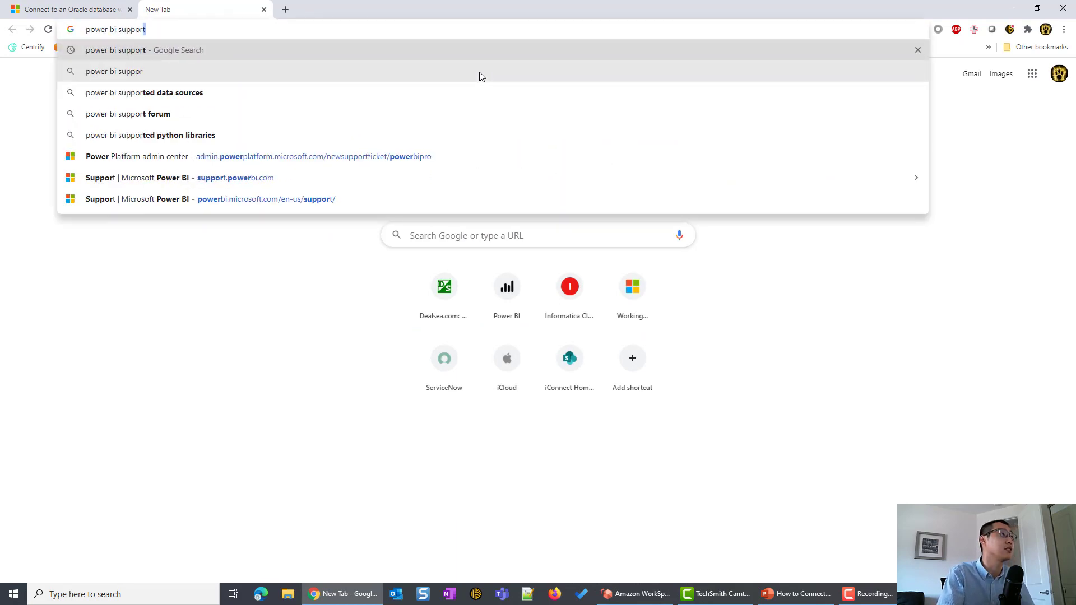
pyautogui.press('Return')
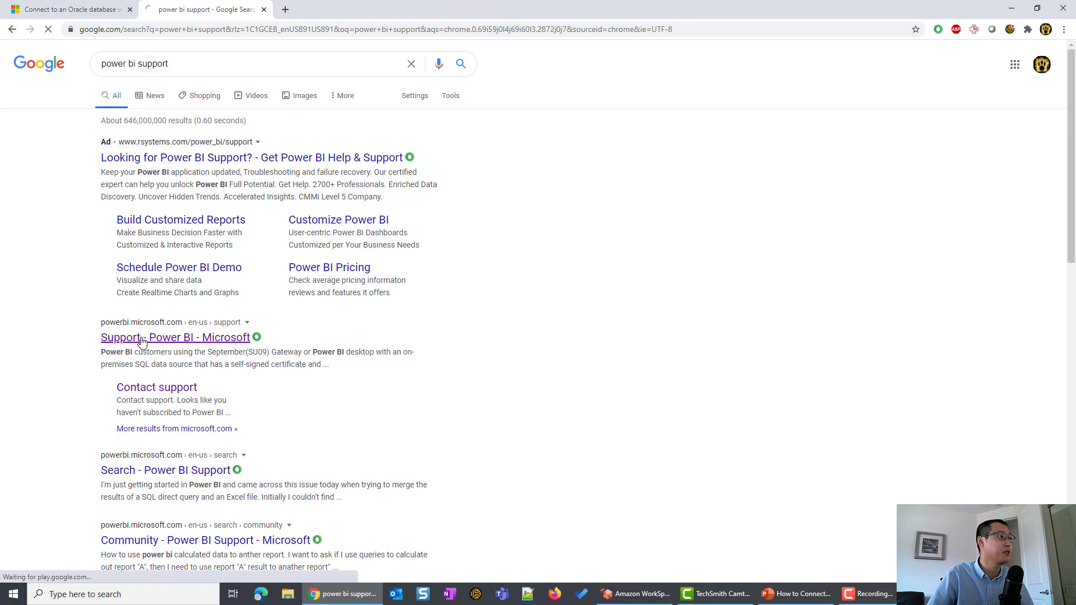
pyautogui.click(140, 339)
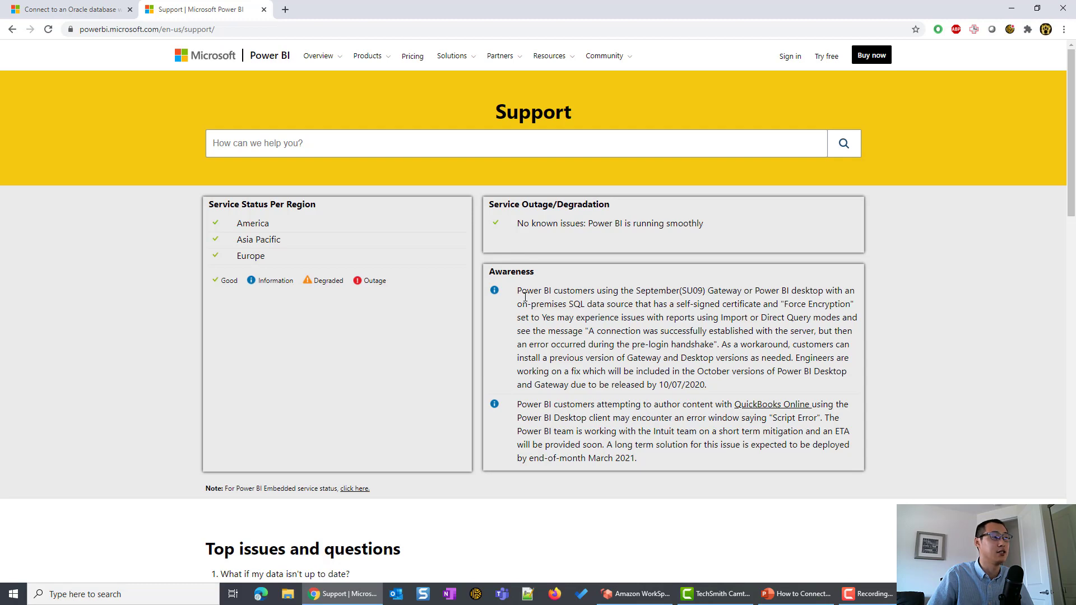
# Scroll to 'Still having issues?' and choose Create Support Ticket.
pyautogui.scroll(-10, 525, 297)
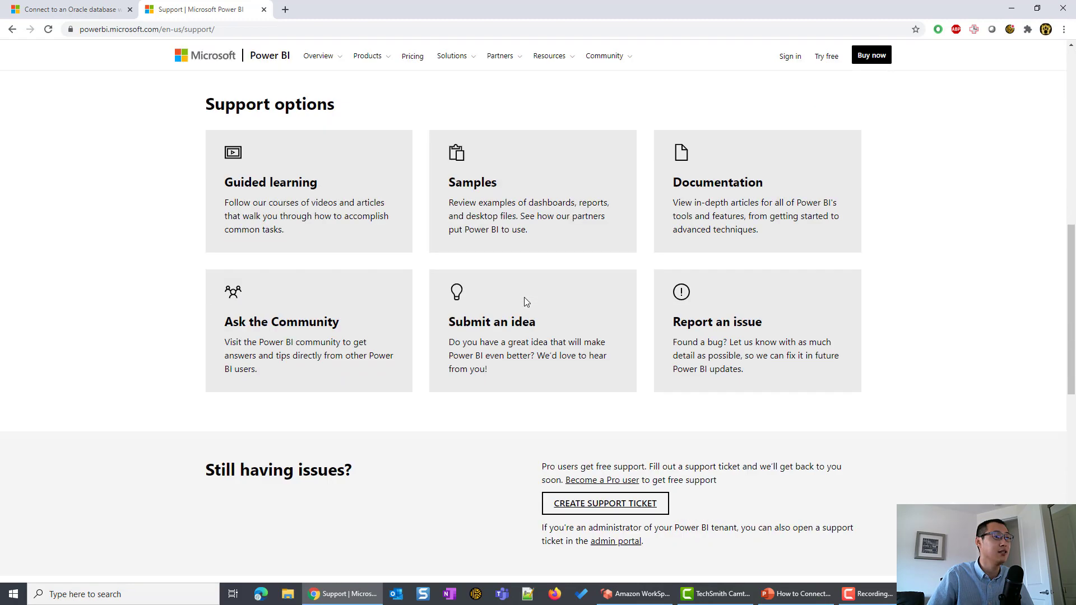
pyautogui.scroll(-2, 525, 303)
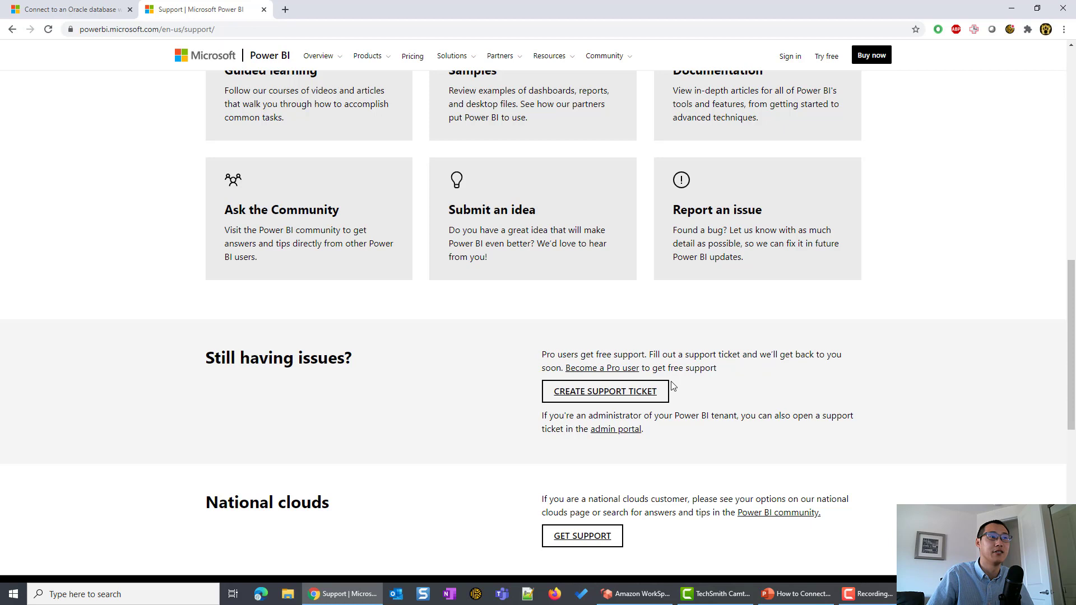
pyautogui.click(590, 404)
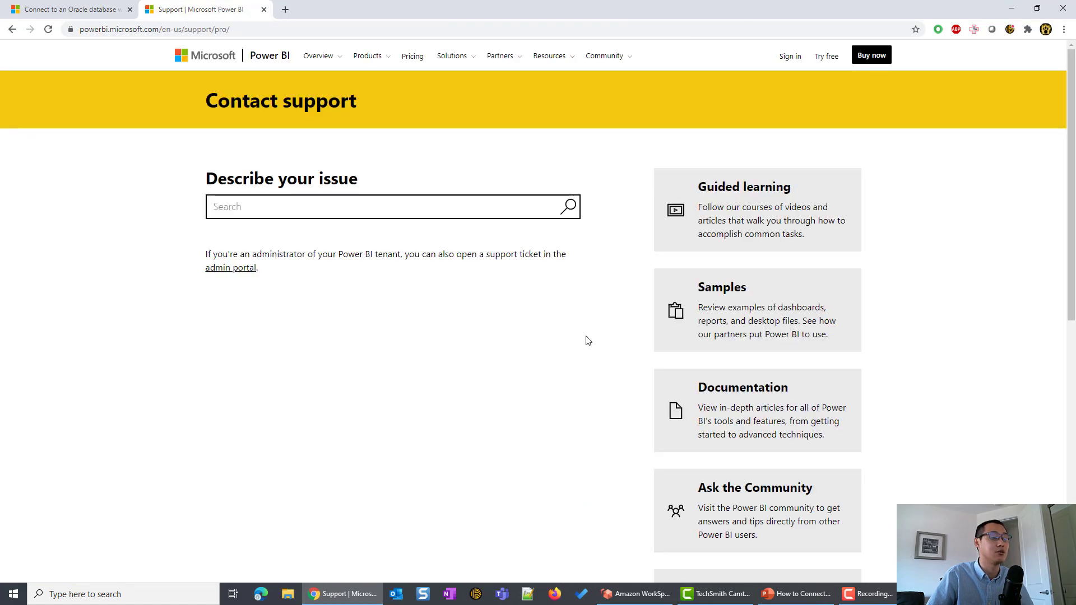
# Search 'Oracle' in the Describe your issue box, then continue to the support ticket.
pyautogui.click(365, 202)
pyautogui.write('O')
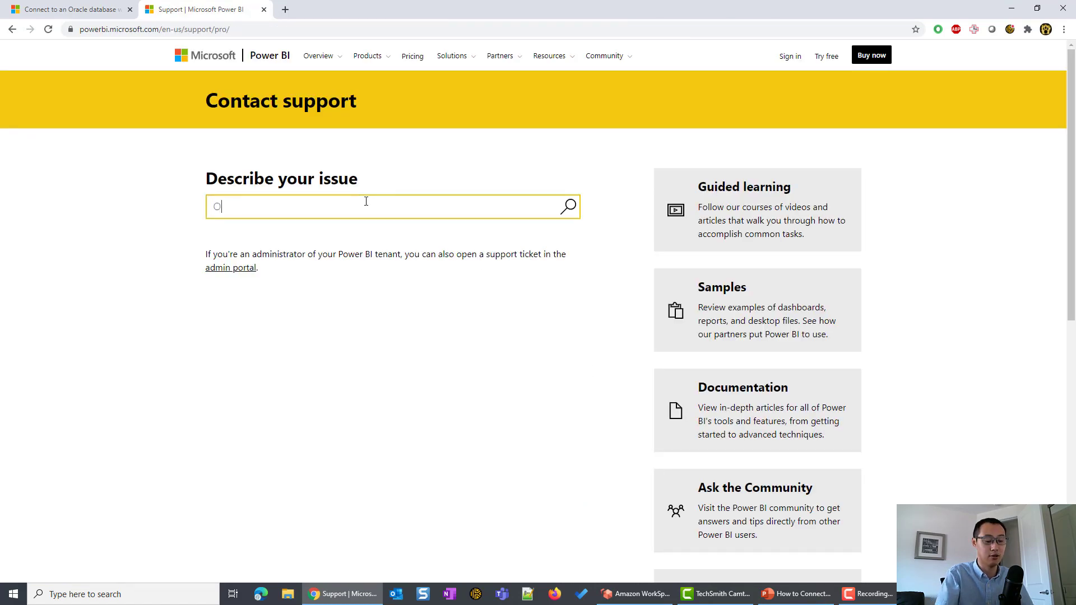
pyautogui.write('racle')
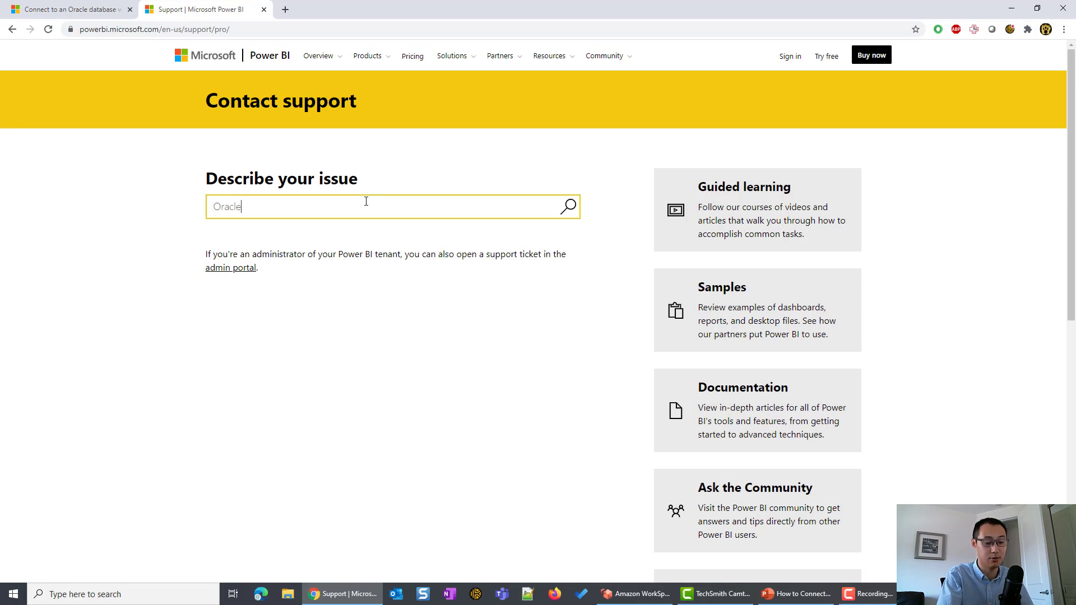
pyautogui.press('Return')
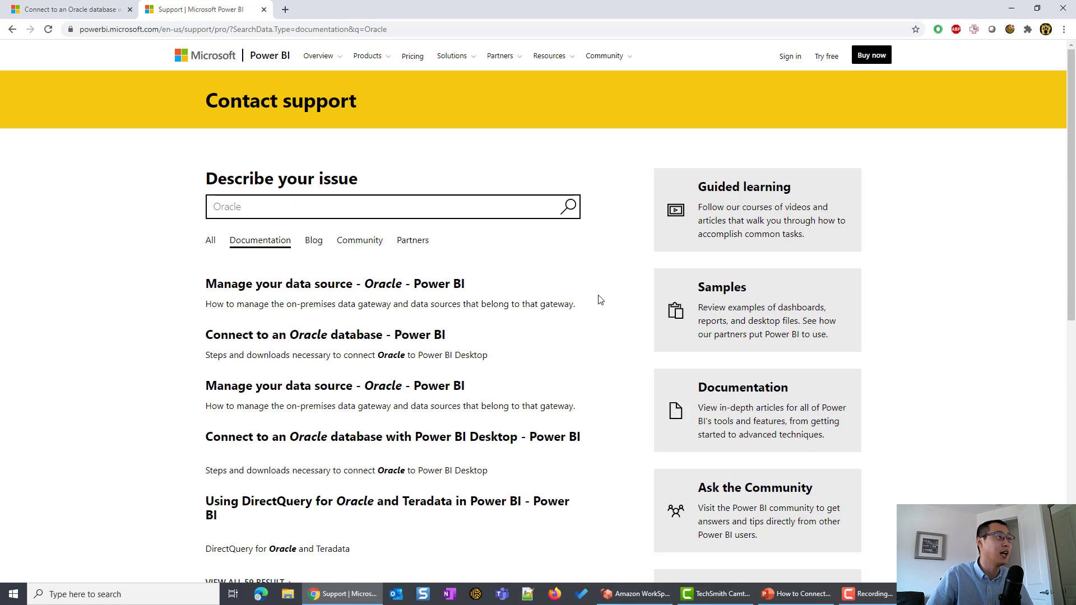
pyautogui.scroll(-3, 431, 277)
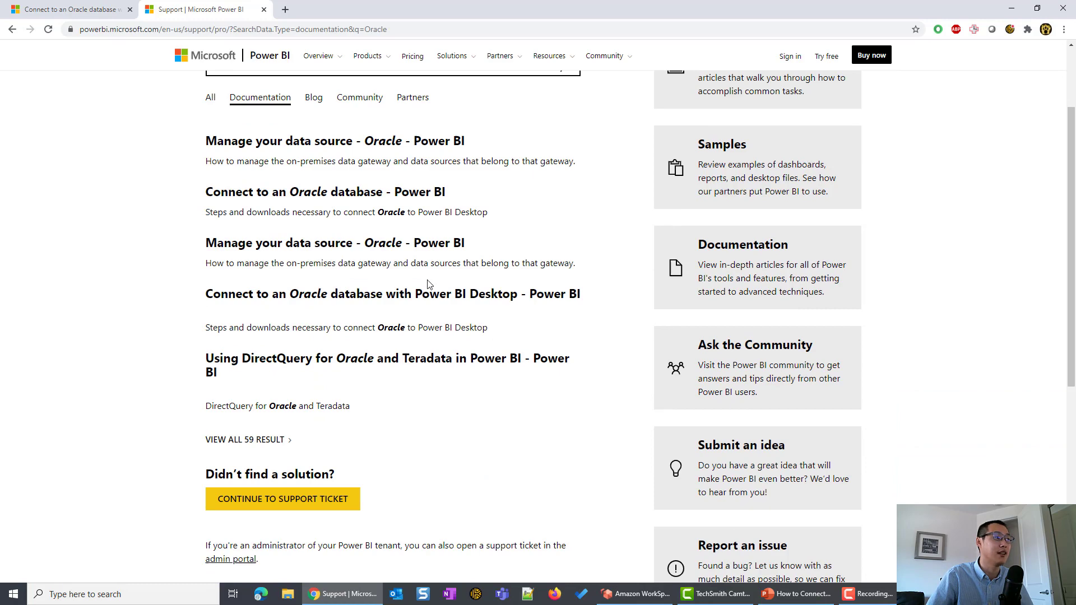
pyautogui.scroll(-1, 429, 285)
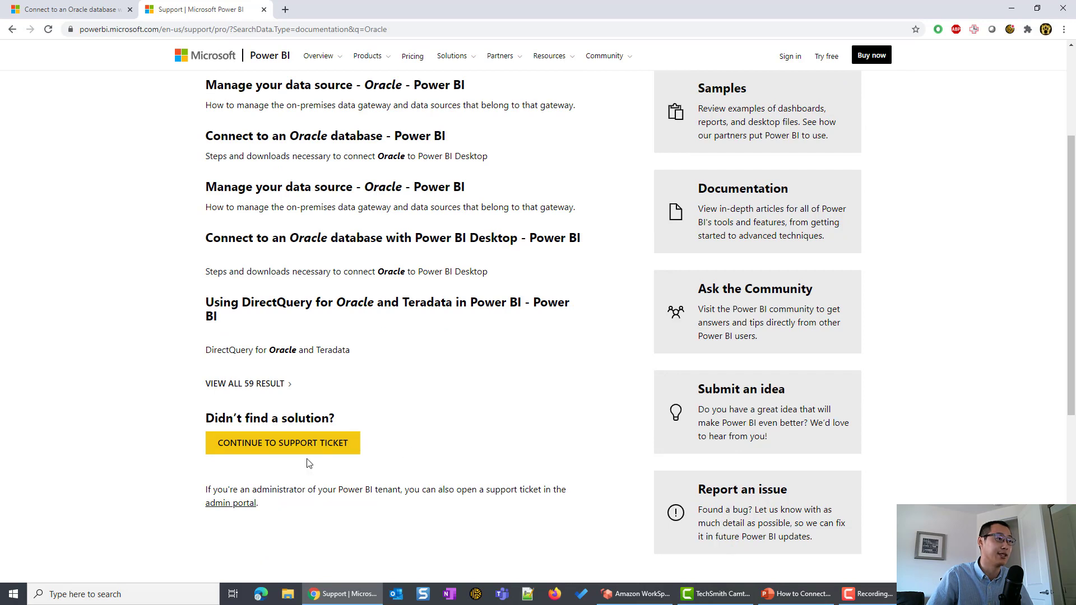
pyautogui.click(267, 448)
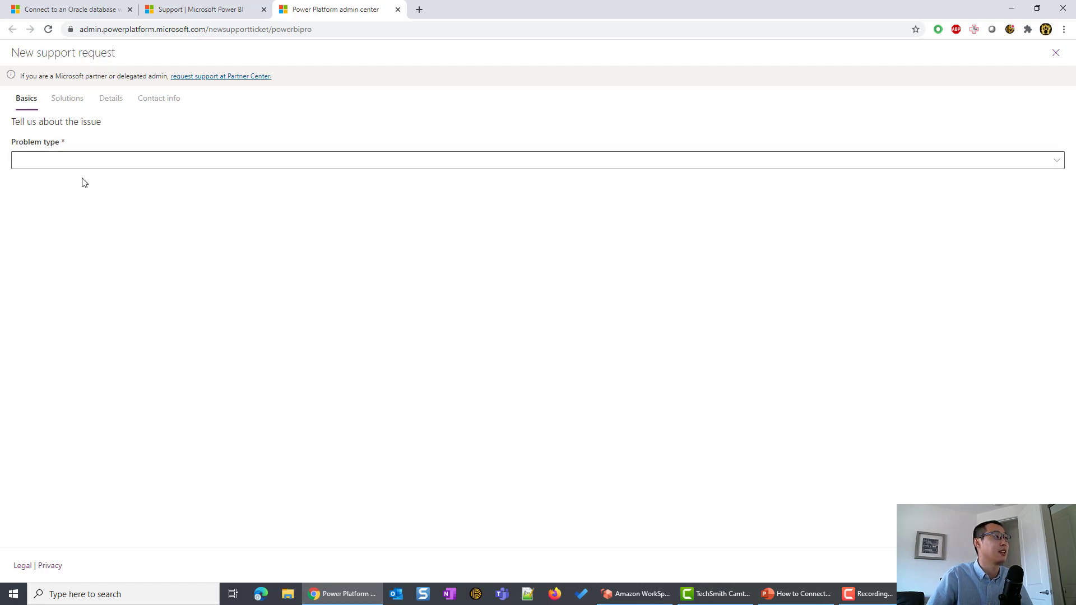
# Choose Create and Author Data as the problem type and open the Category list.
pyautogui.click(92, 162)
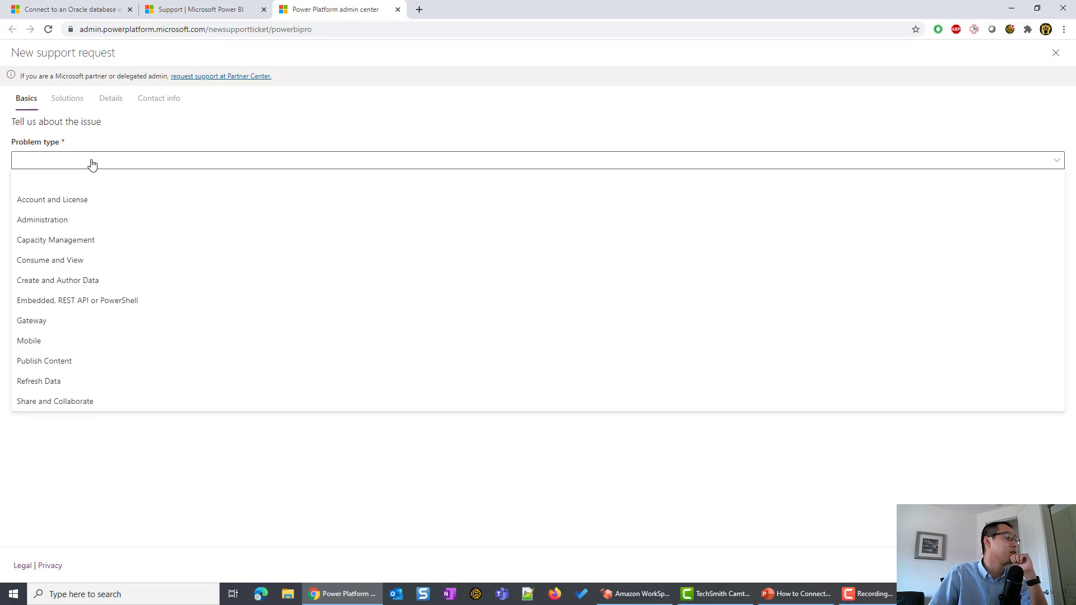
pyautogui.click(103, 287)
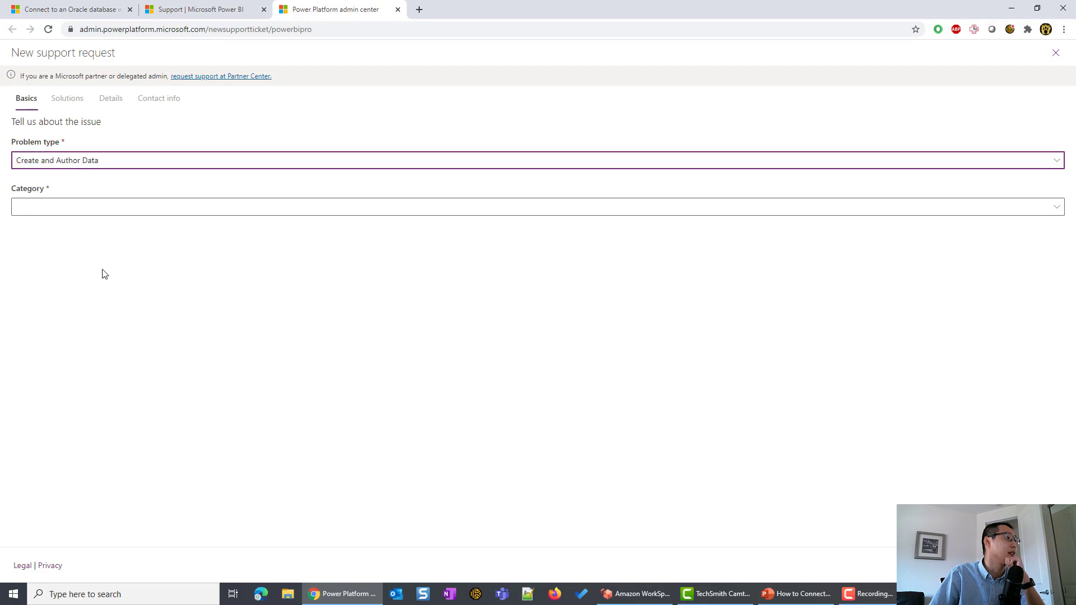
pyautogui.click(76, 207)
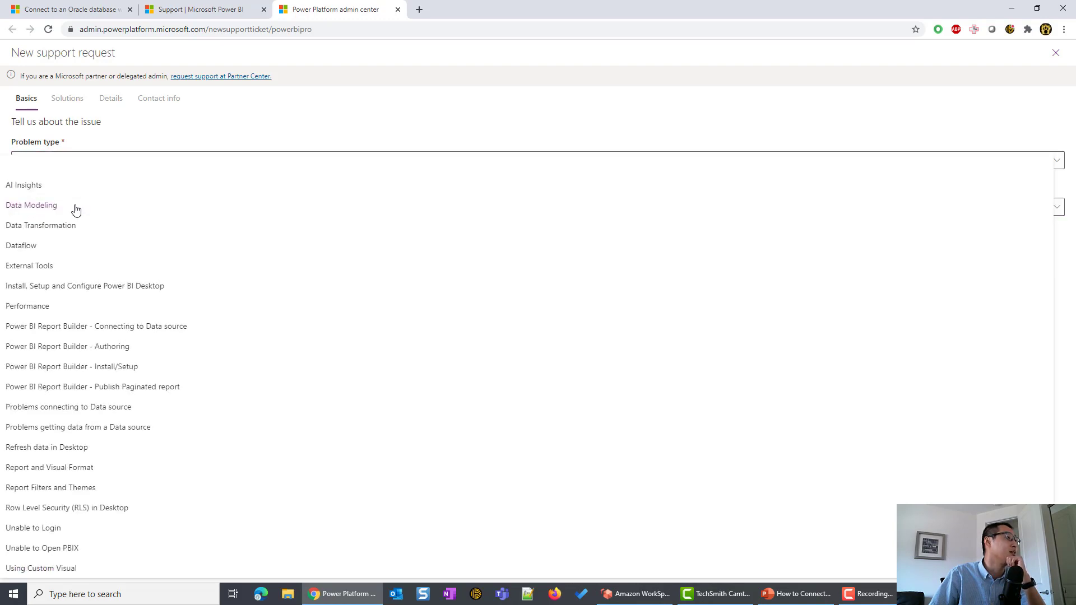
# Choose Problems connecting to Data source and describe the issue as 'Error message connection to Oracle'.
pyautogui.click(92, 415)
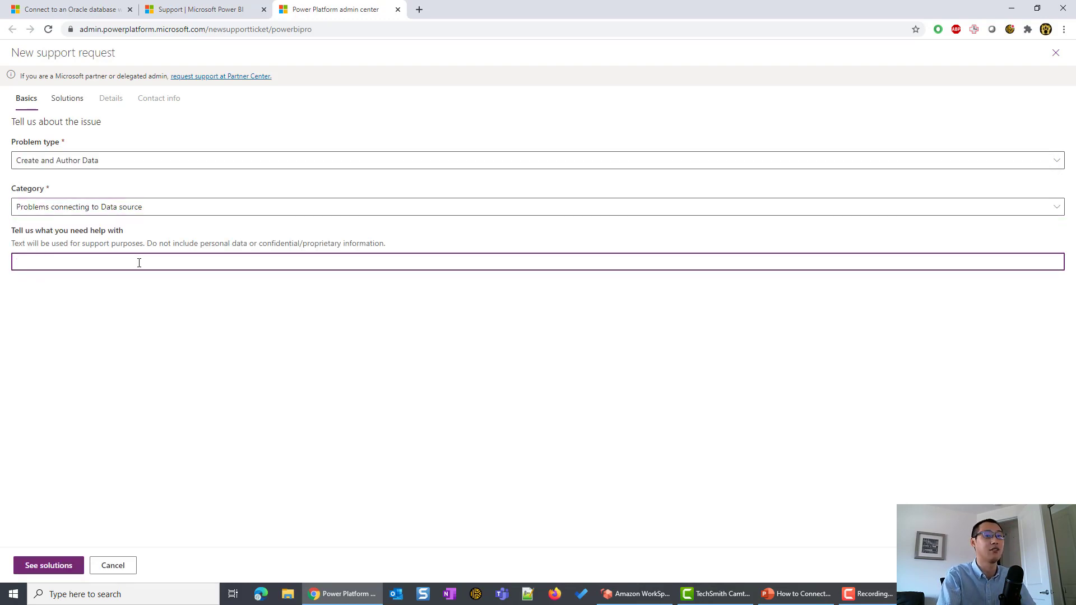
pyautogui.write('E')
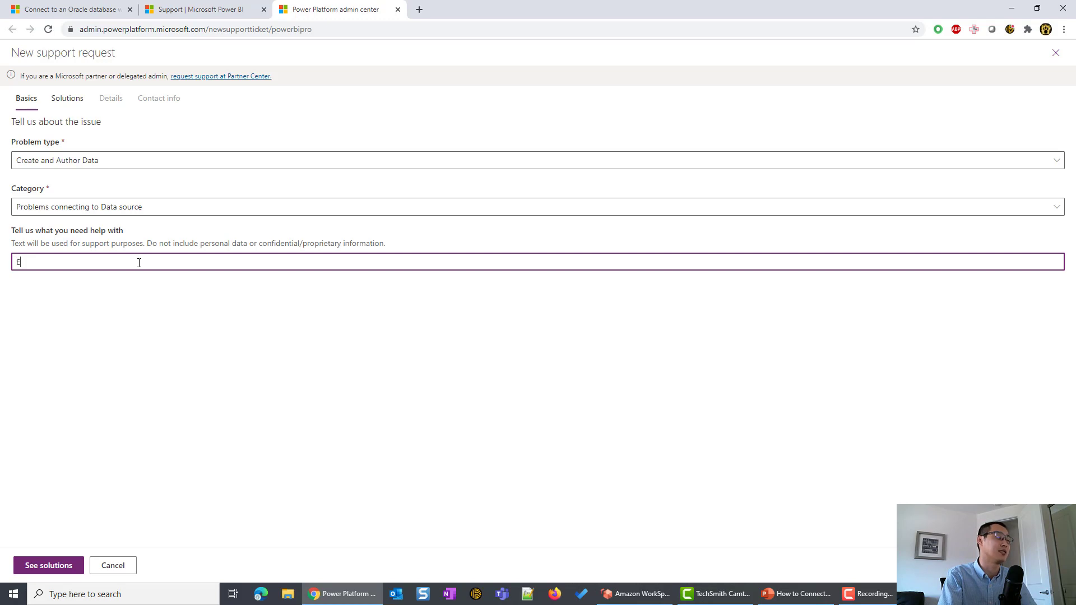
pyautogui.write('rror message ')
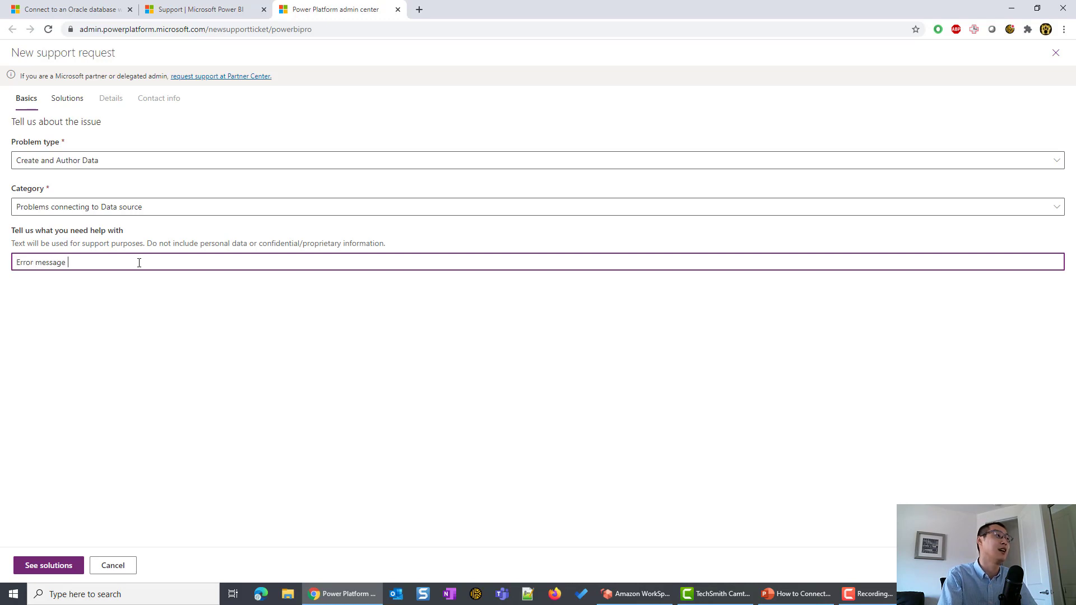
pyautogui.write('connection to ORa')
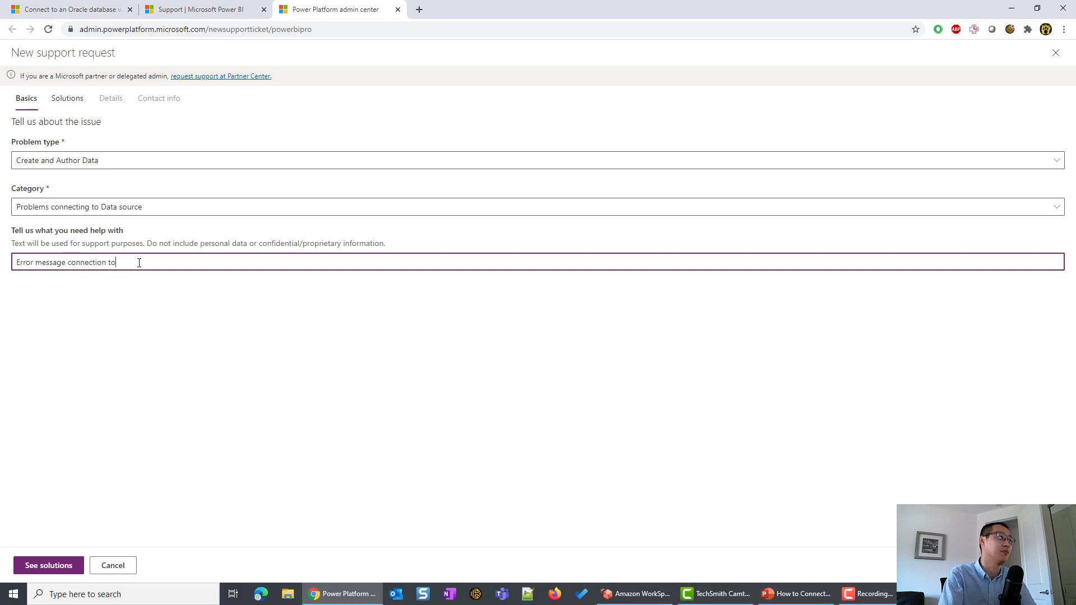
pyautogui.press('BackSpace')
pyautogui.press('BackSpace')
pyautogui.write('racl')
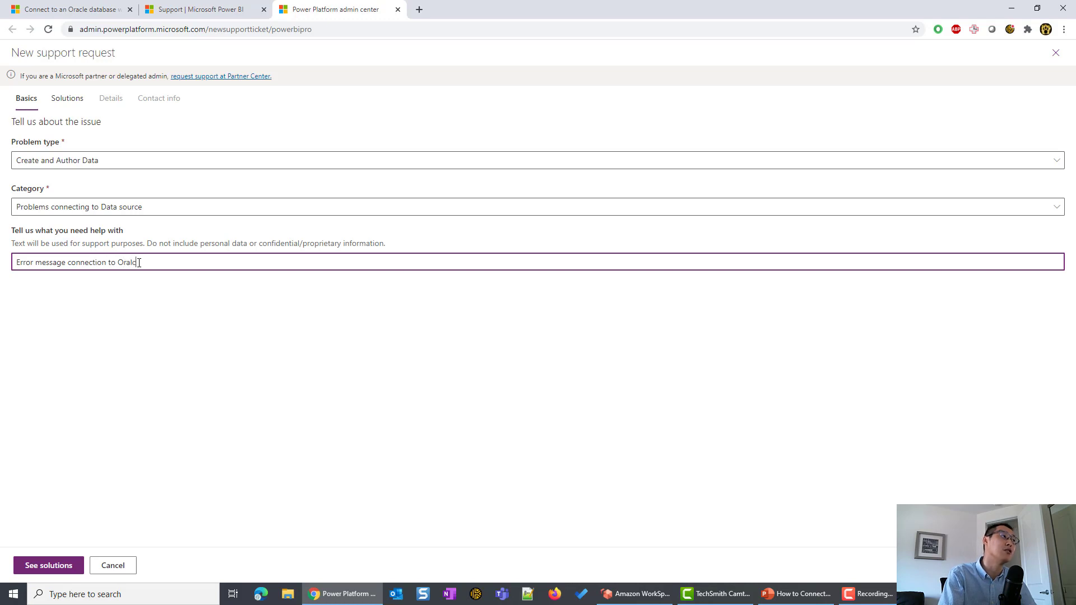
pyautogui.write('e')
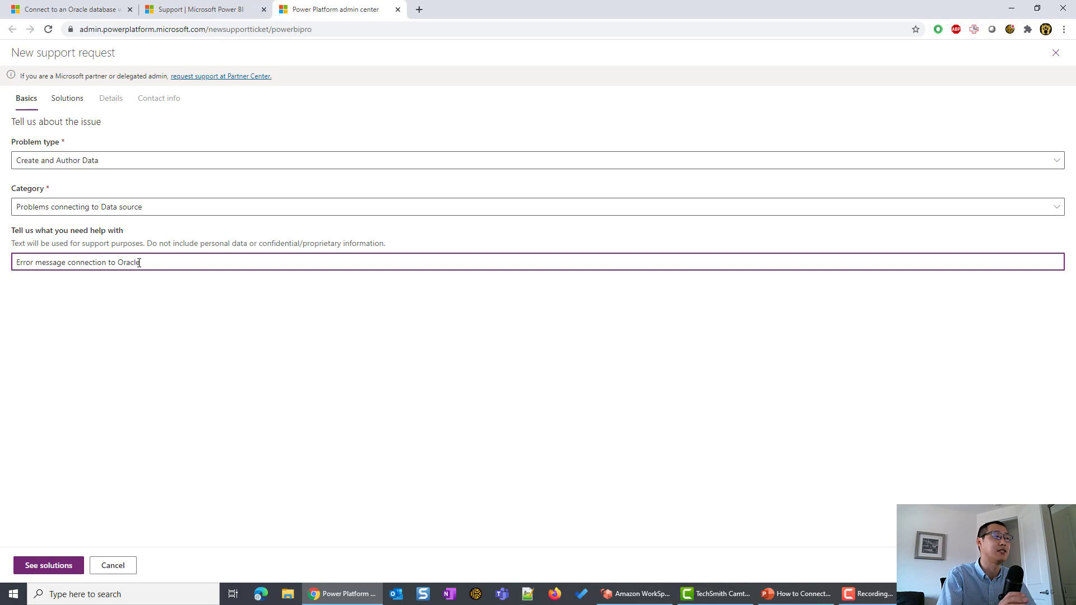
# Skip past the suggested solutions and choose the Power Platform Subscription support plan.
pyautogui.click(54, 563)
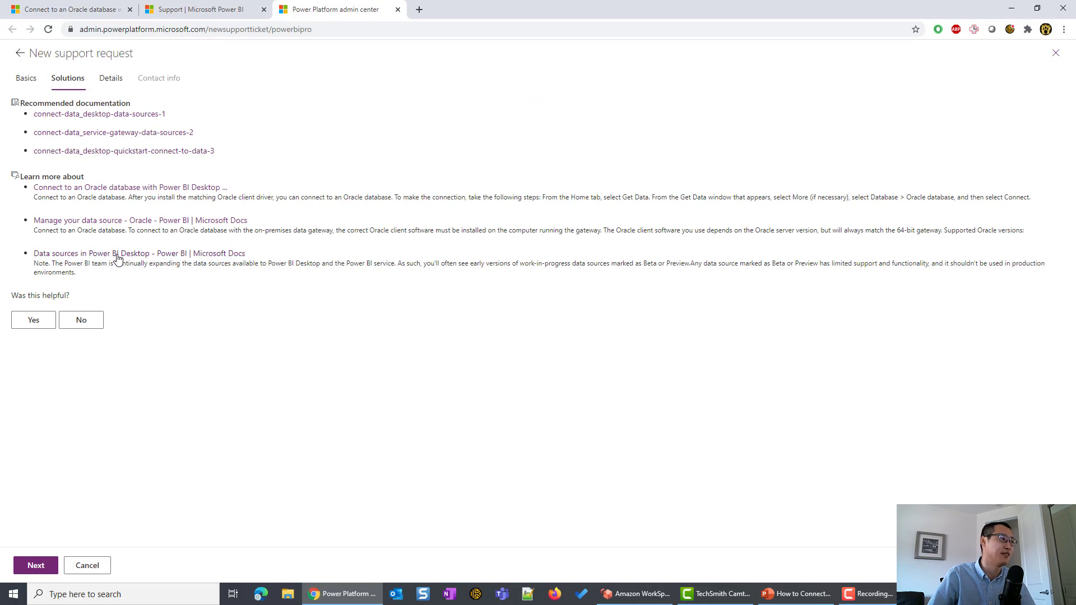
pyautogui.click(36, 565)
pyautogui.click(87, 145)
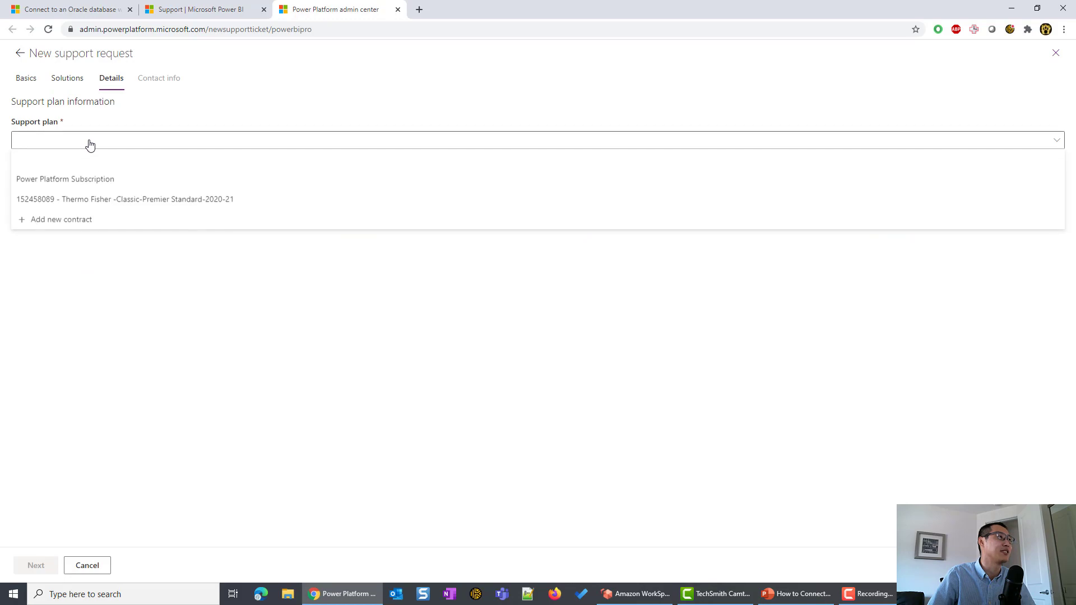
pyautogui.click(97, 180)
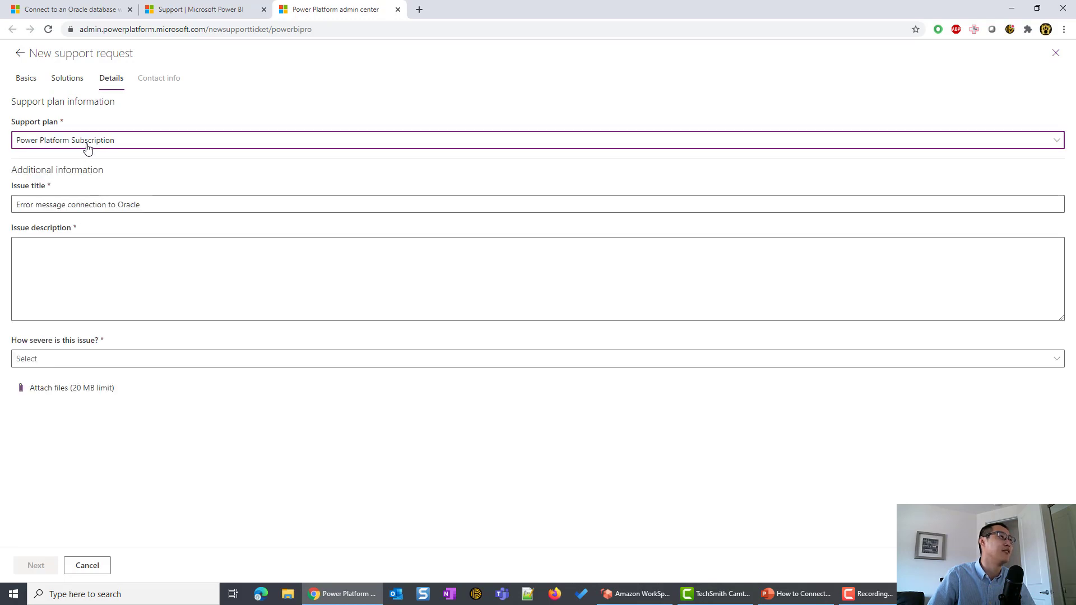
pyautogui.click(88, 146)
pyautogui.click(77, 189)
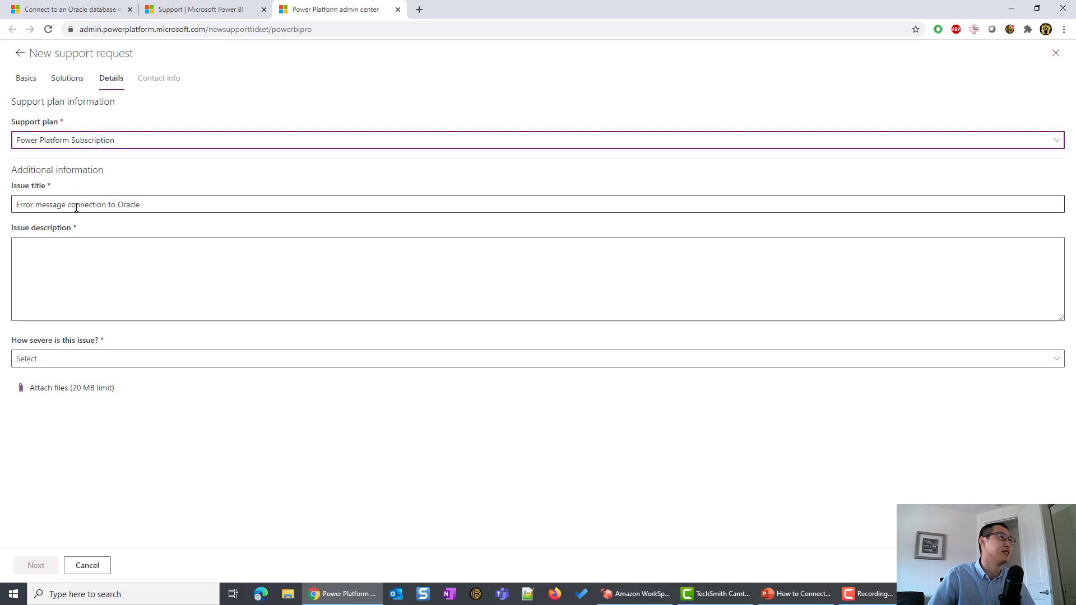
# Set severity to Minimal and begin the issue description with 'Err'.
pyautogui.click(83, 259)
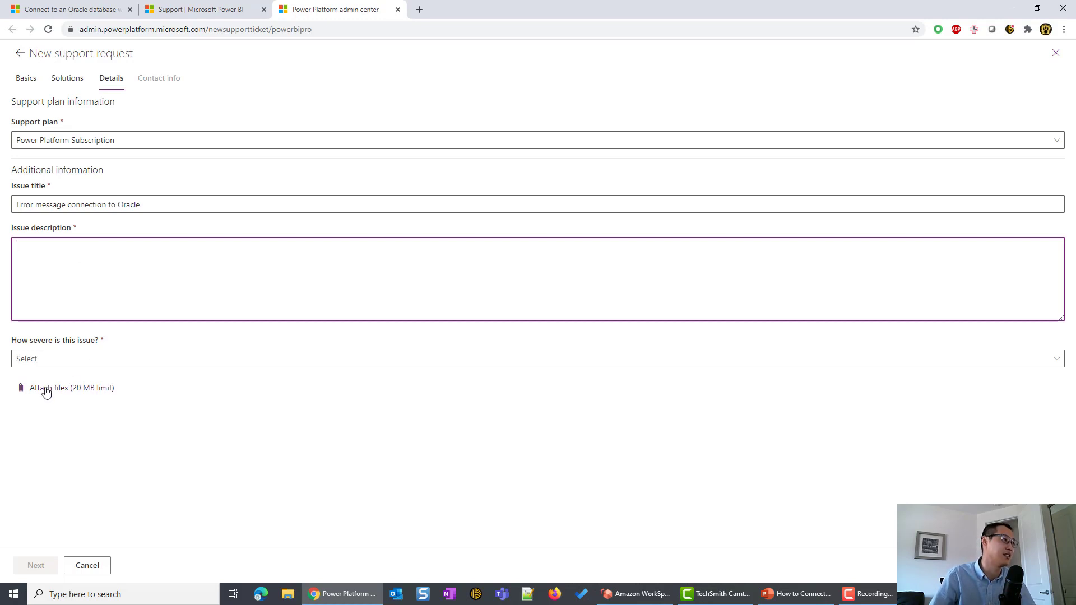
pyautogui.click(65, 360)
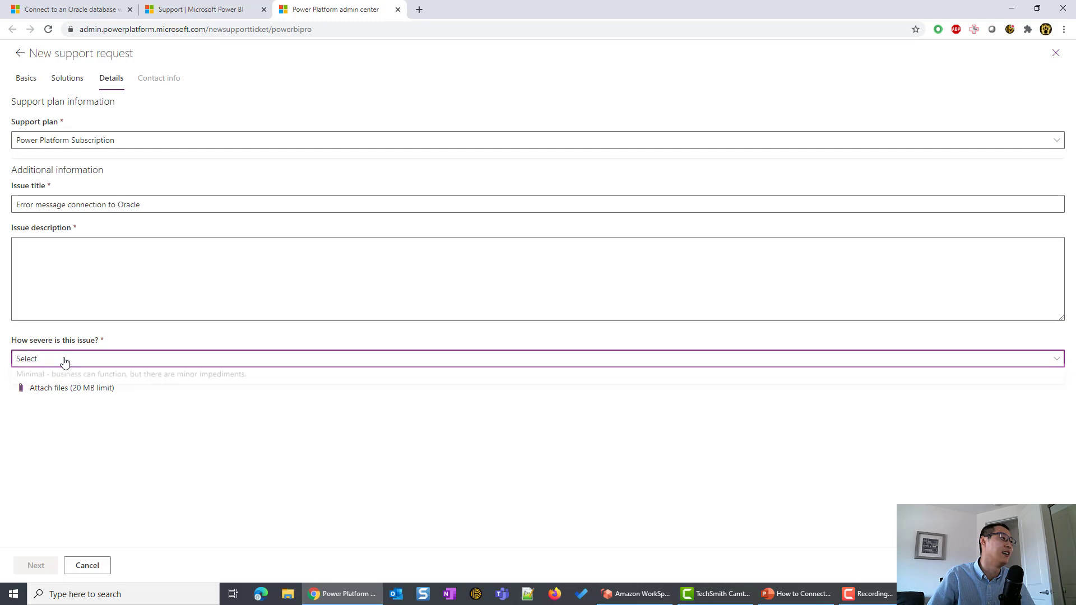
pyautogui.click(65, 379)
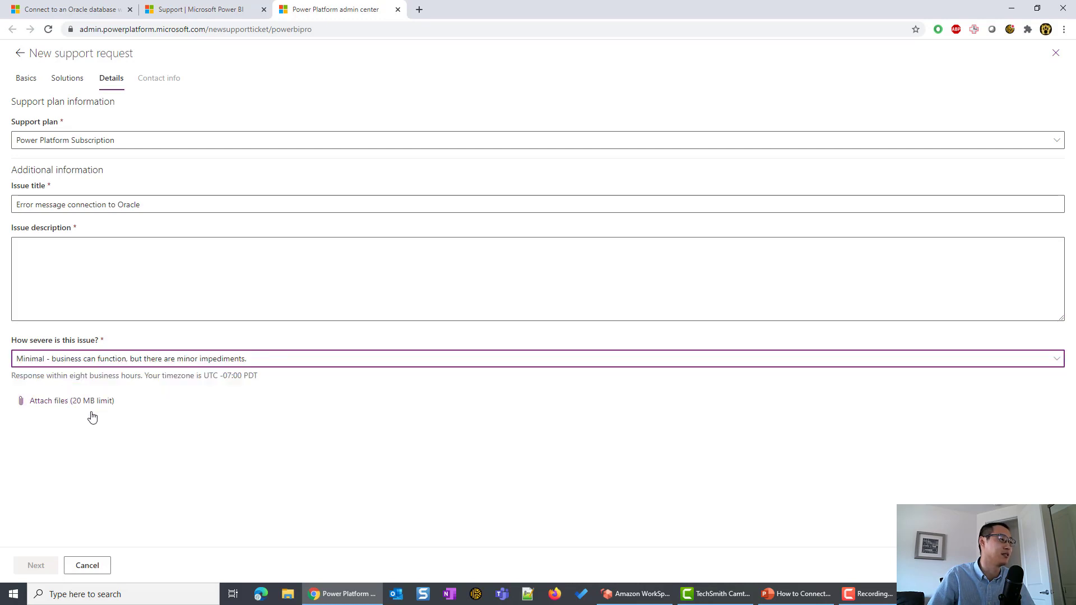
pyautogui.click(104, 303)
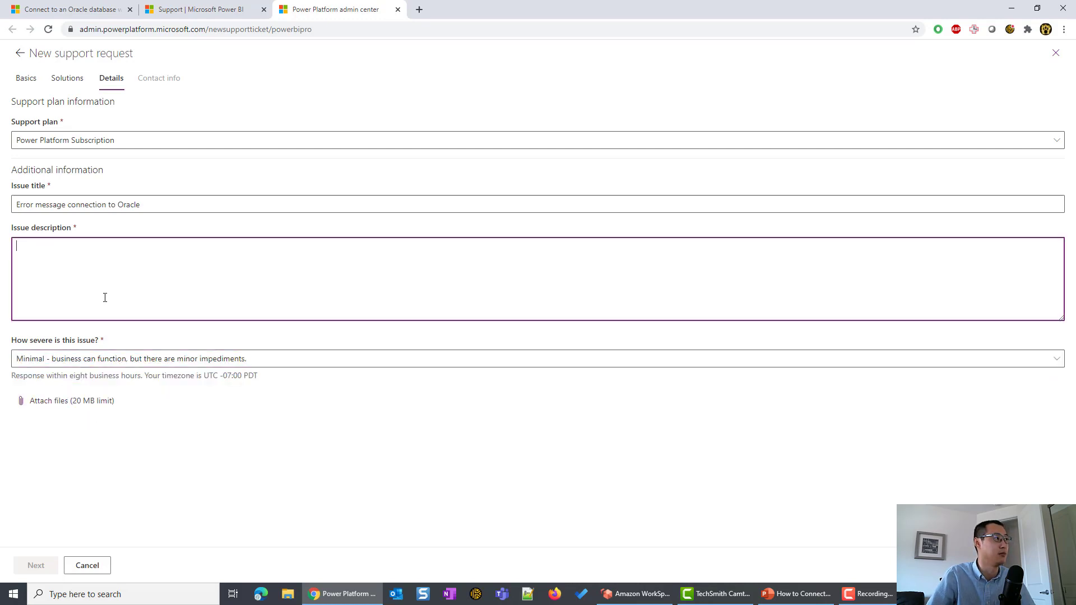
pyautogui.write('Err')
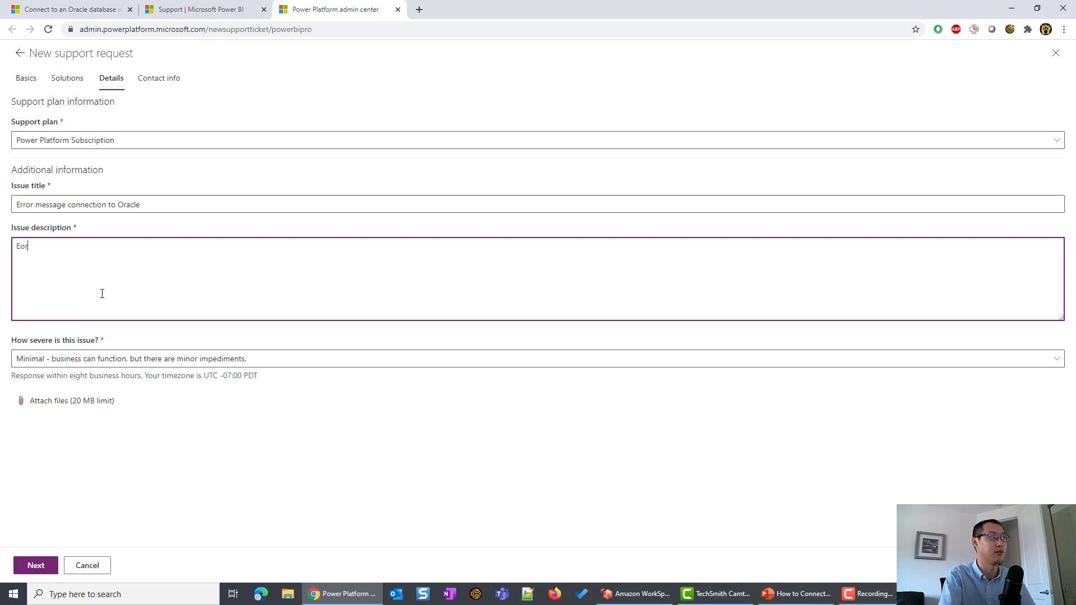
# Advance the support request to its Contact info step and choose Email as the preferred contact method.
pyautogui.click(18, 571)
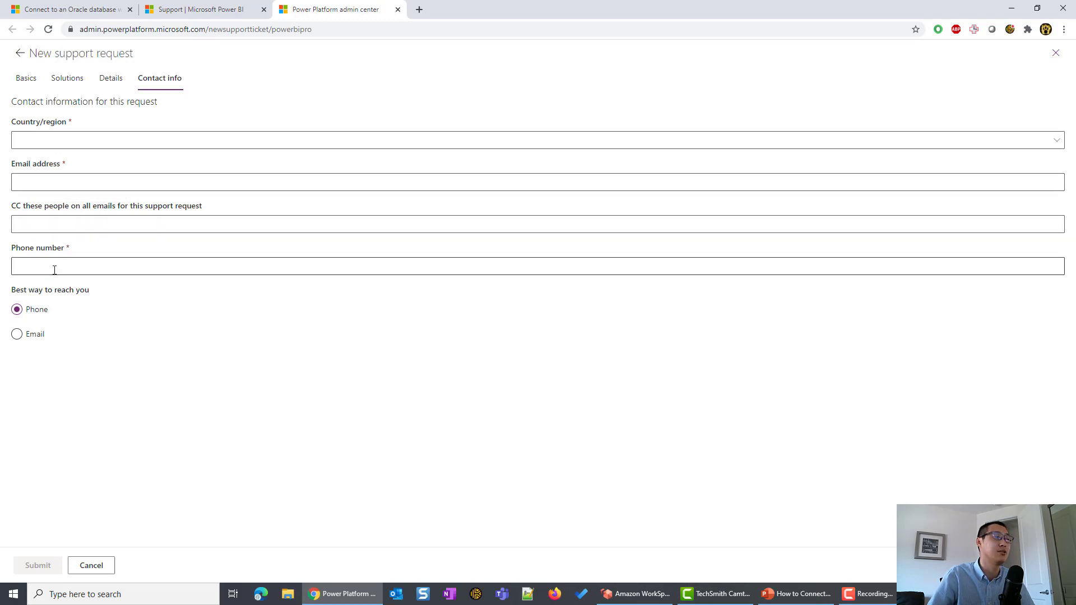
pyautogui.click(13, 338)
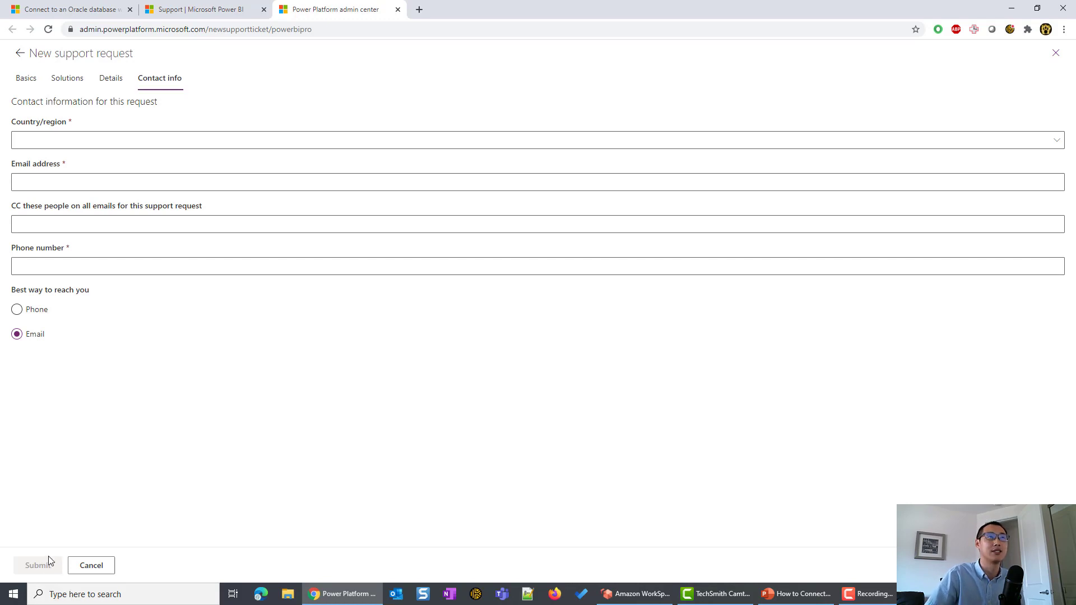
# Minimize Chrome to bring the PowerPoint troubleshooting presentation back into view.
pyautogui.click(1014, 7)
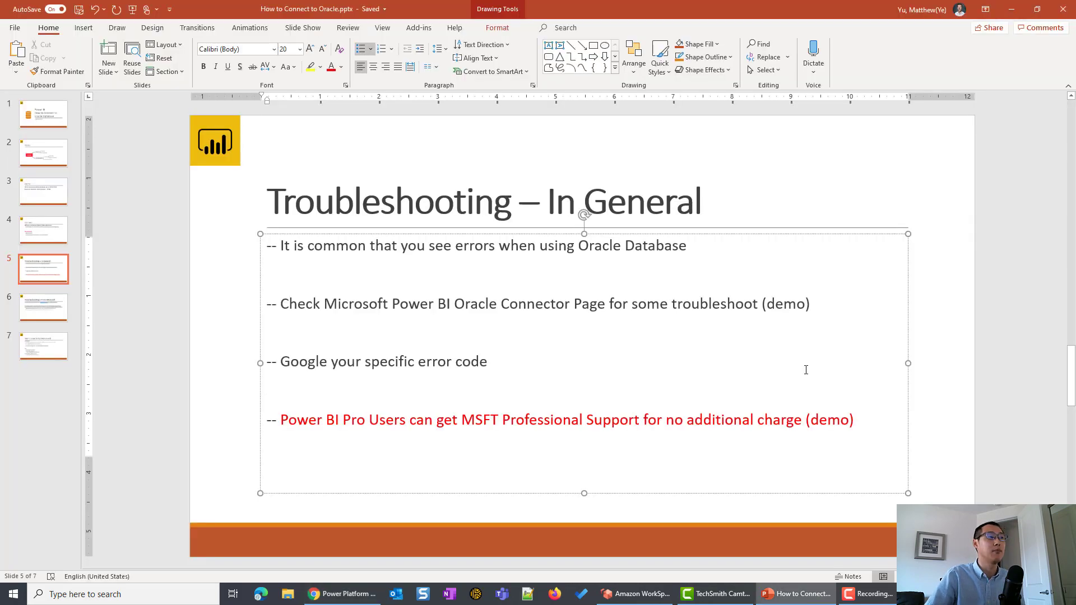